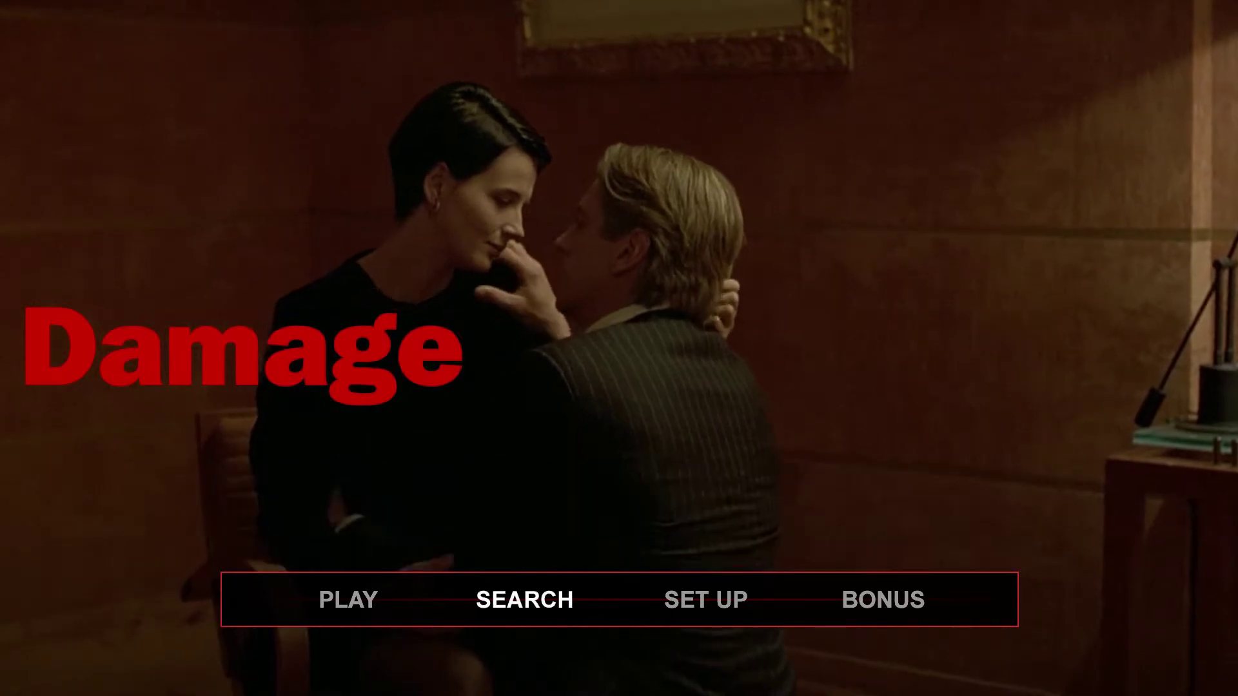
- Start the movie from the disc's main menu and browse the audio options in the pop-up Set Up menu
{"action": "key", "text": "Left"}
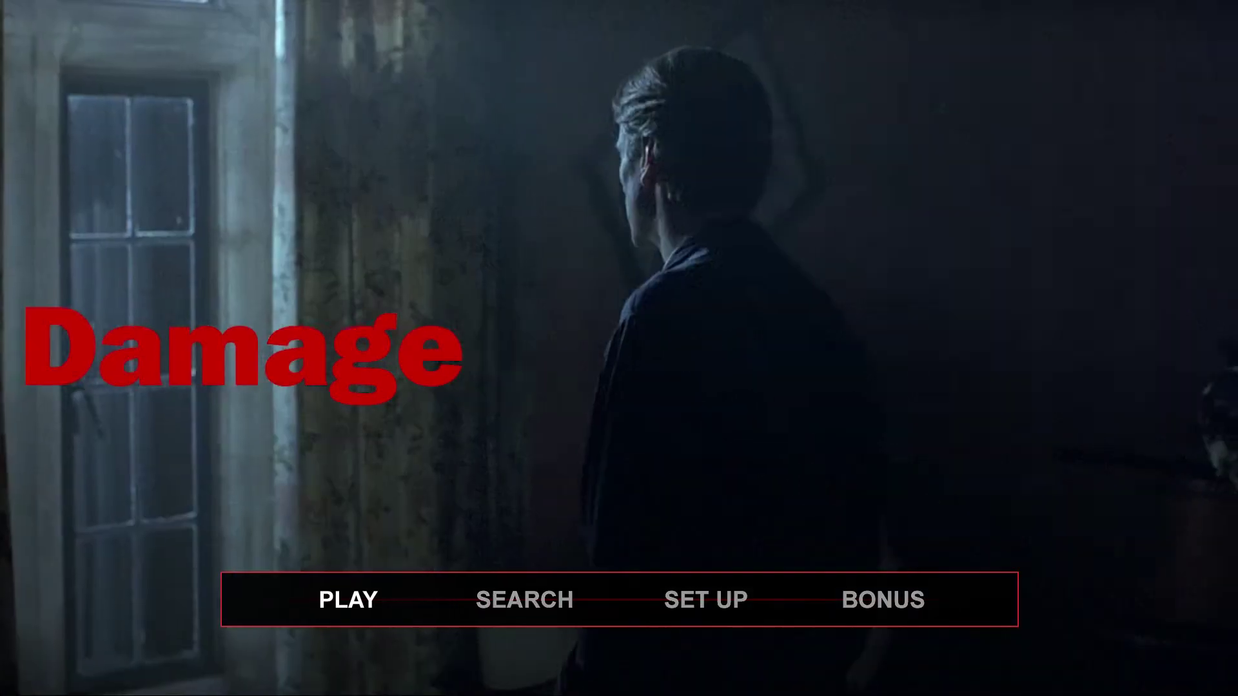
{"action": "key", "text": "Return"}
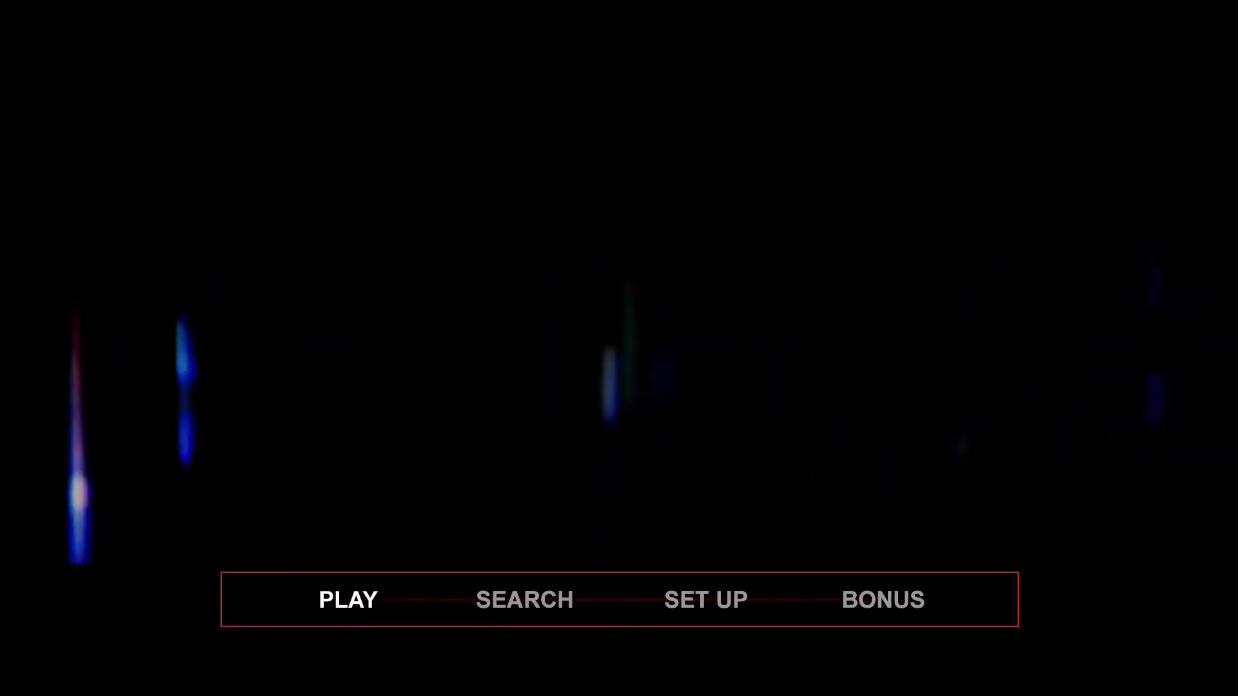
{"action": "key", "text": "Right"}
{"action": "key", "text": "Right"}
{"action": "key", "text": "Return"}
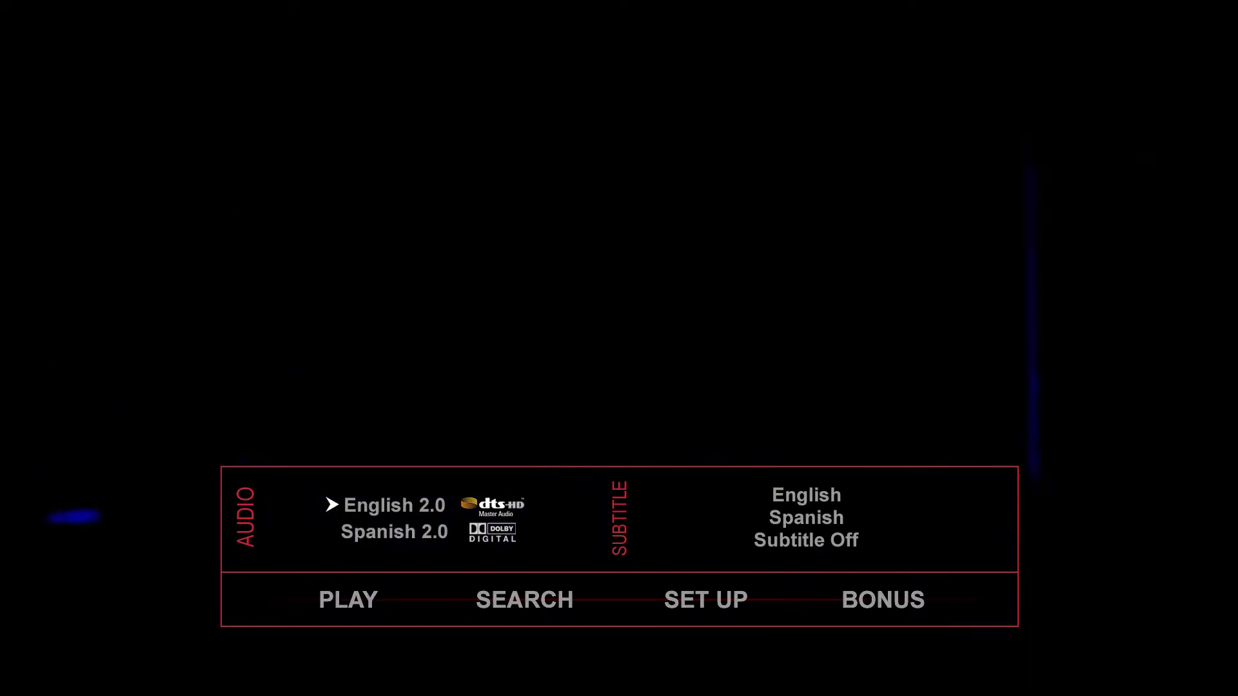
{"action": "key", "text": "Down"}
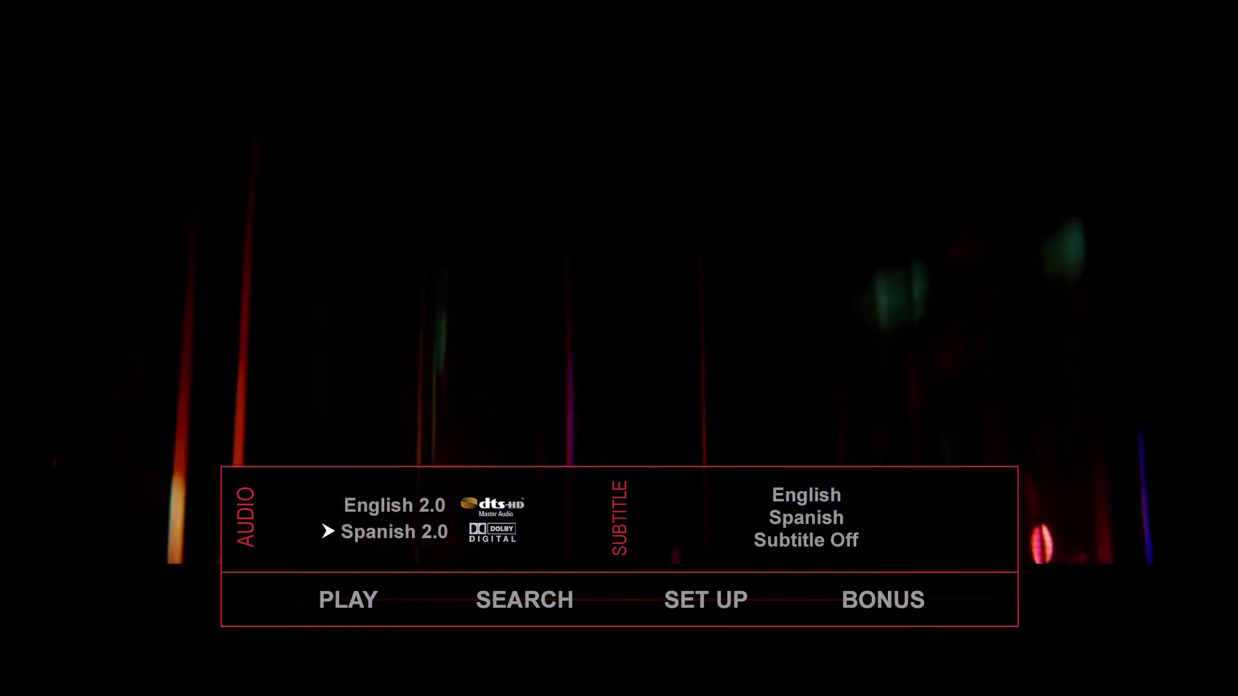
- Browse the pop-up Bonus options and go back to the Blu-ray main menu
{"action": "key", "text": "Down"}
{"action": "key", "text": "Right"}
{"action": "key", "text": "Return"}
{"action": "key", "text": "Down"}
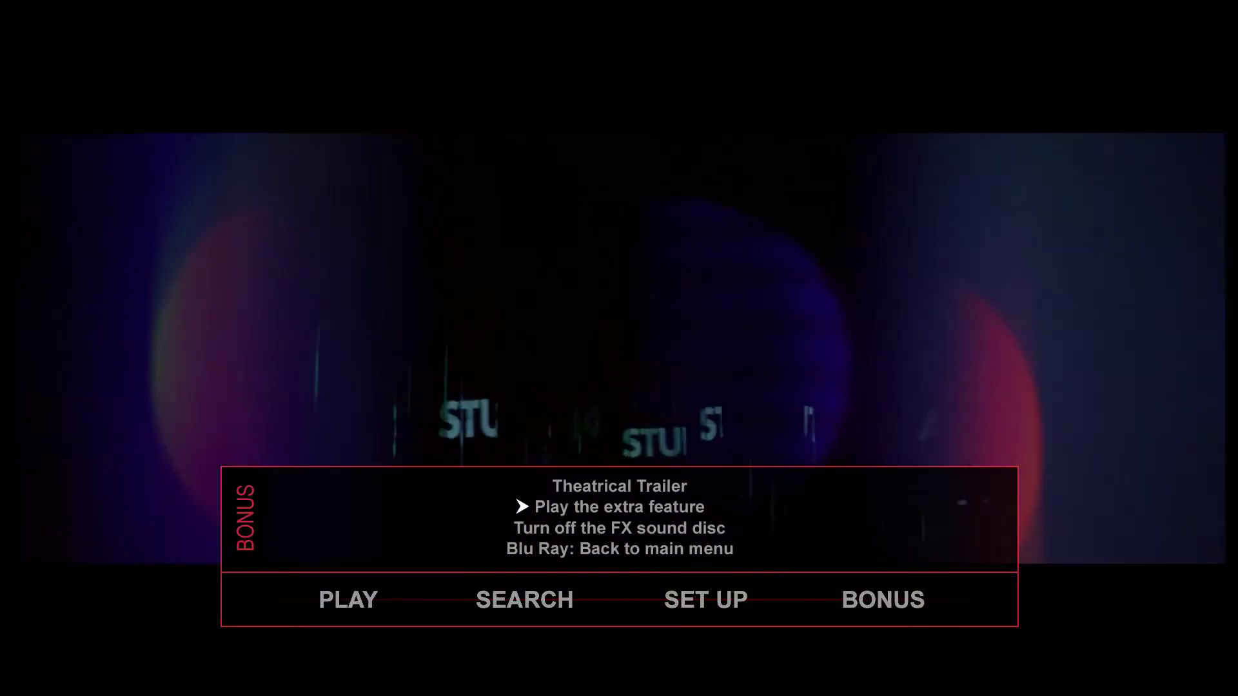
{"action": "key", "text": "Down"}
{"action": "key", "text": "Down"}
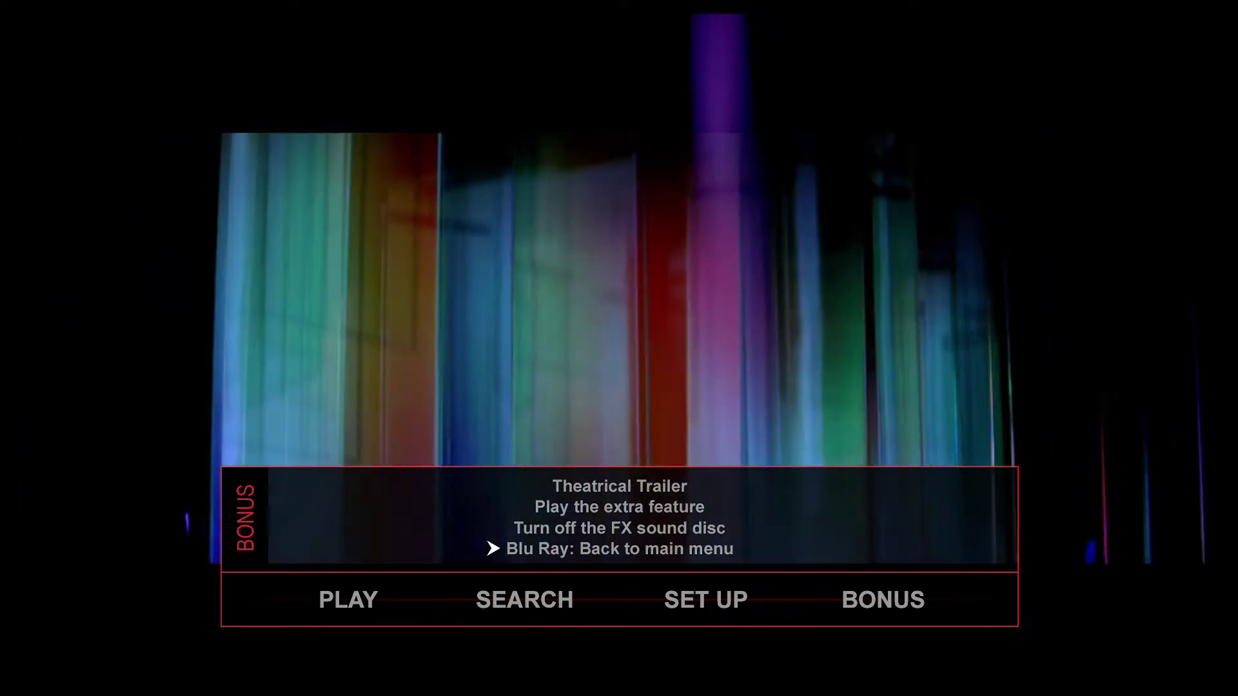
{"action": "key", "text": "Return"}
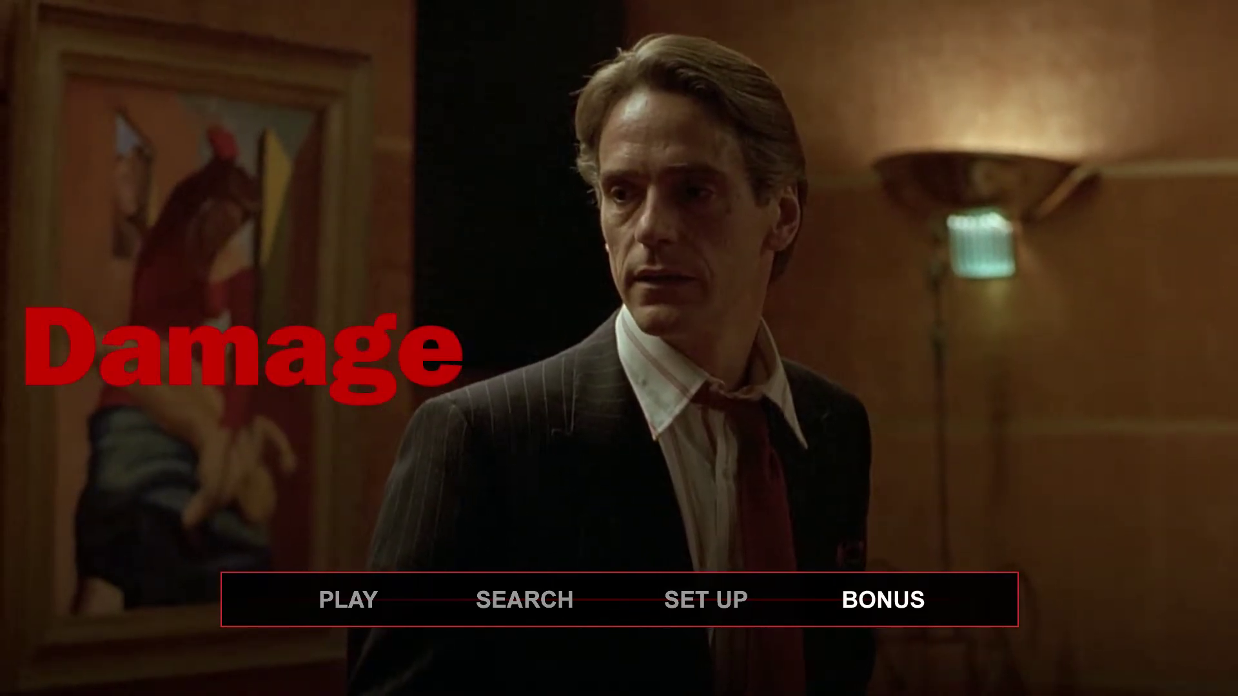
- Play the Theatrical Trailer from the main menu's Bonus options
{"action": "key", "text": "Left"}
{"action": "key", "text": "Right"}
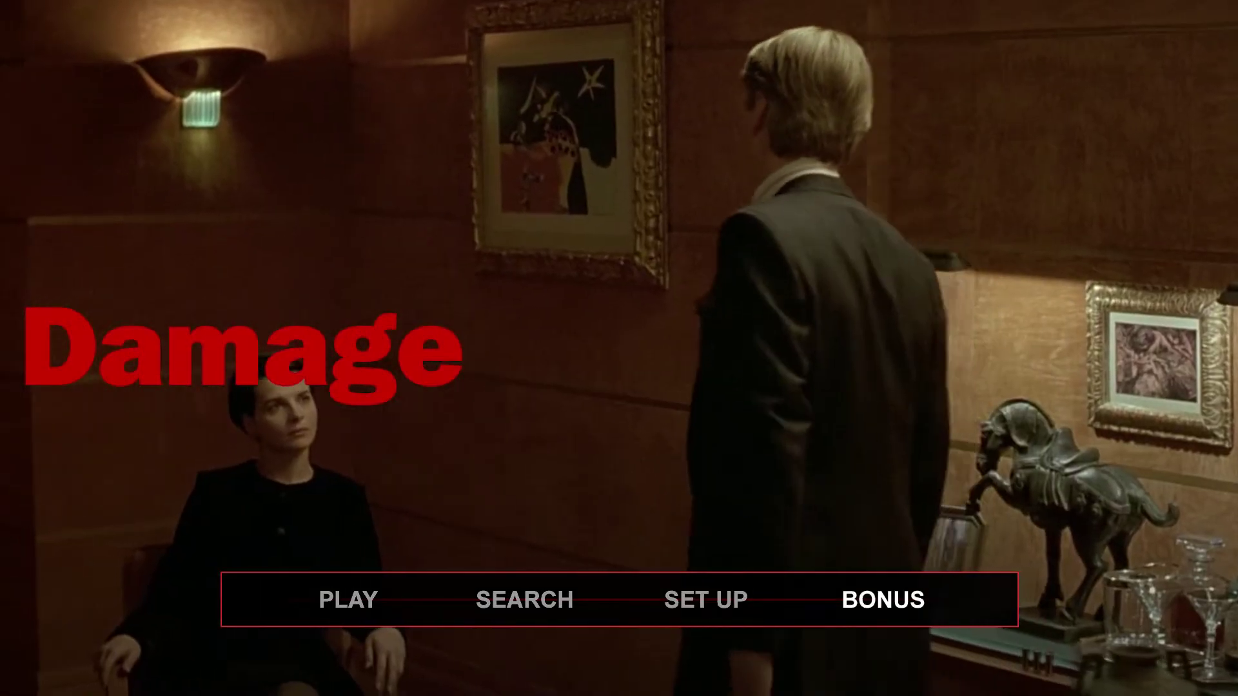
{"action": "key", "text": "Return"}
{"action": "key", "text": "Return"}
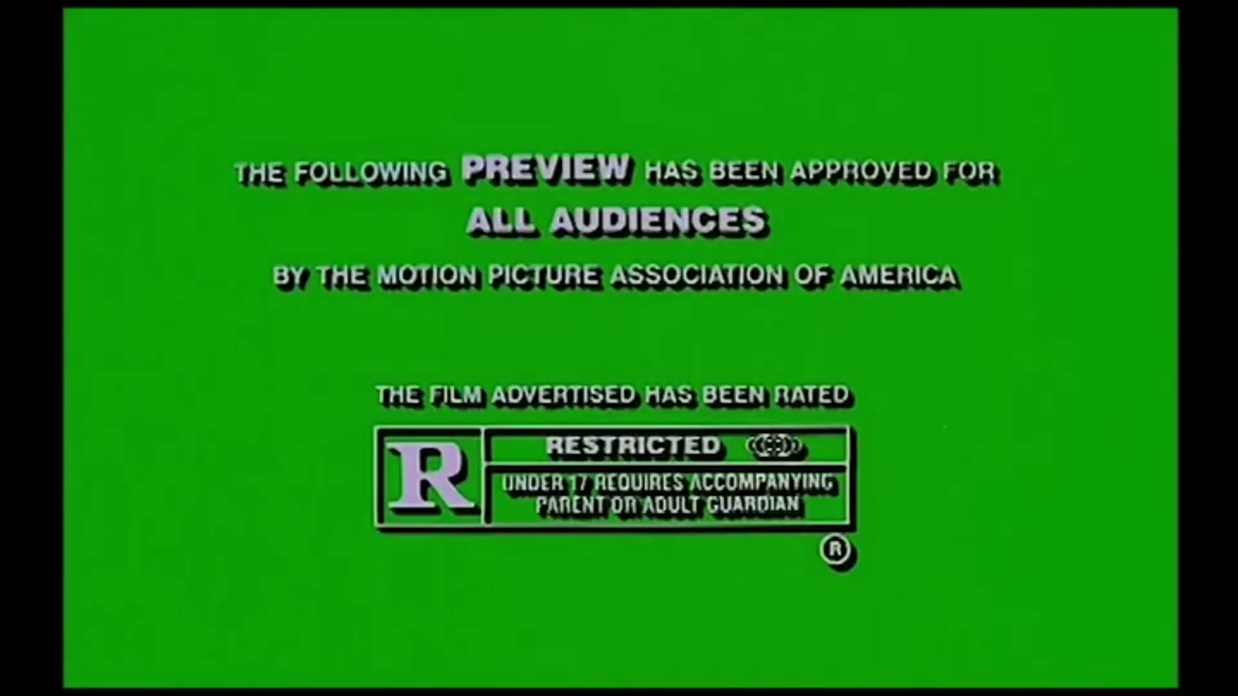
- Take the disc playback out of full screen and switch to DoStudio Authoring Edition
{"action": "mouse_move", "coordinate": [1204, 460]}
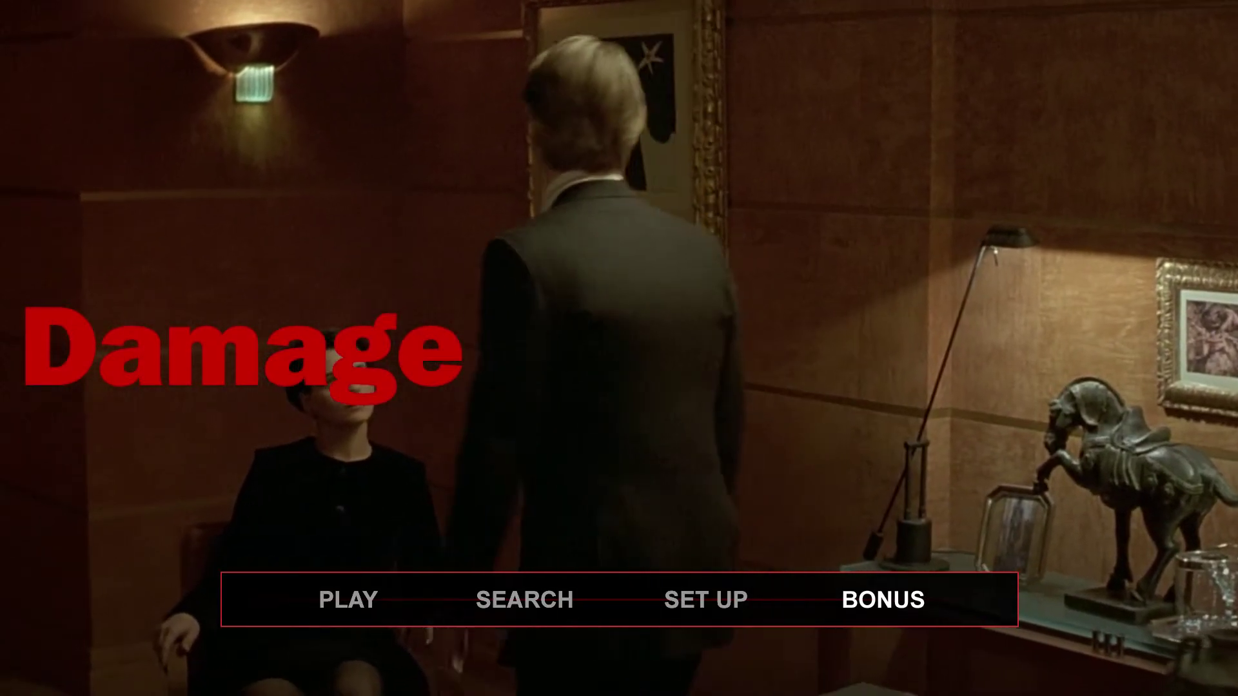
{"action": "mouse_move", "coordinate": [1172, 662]}
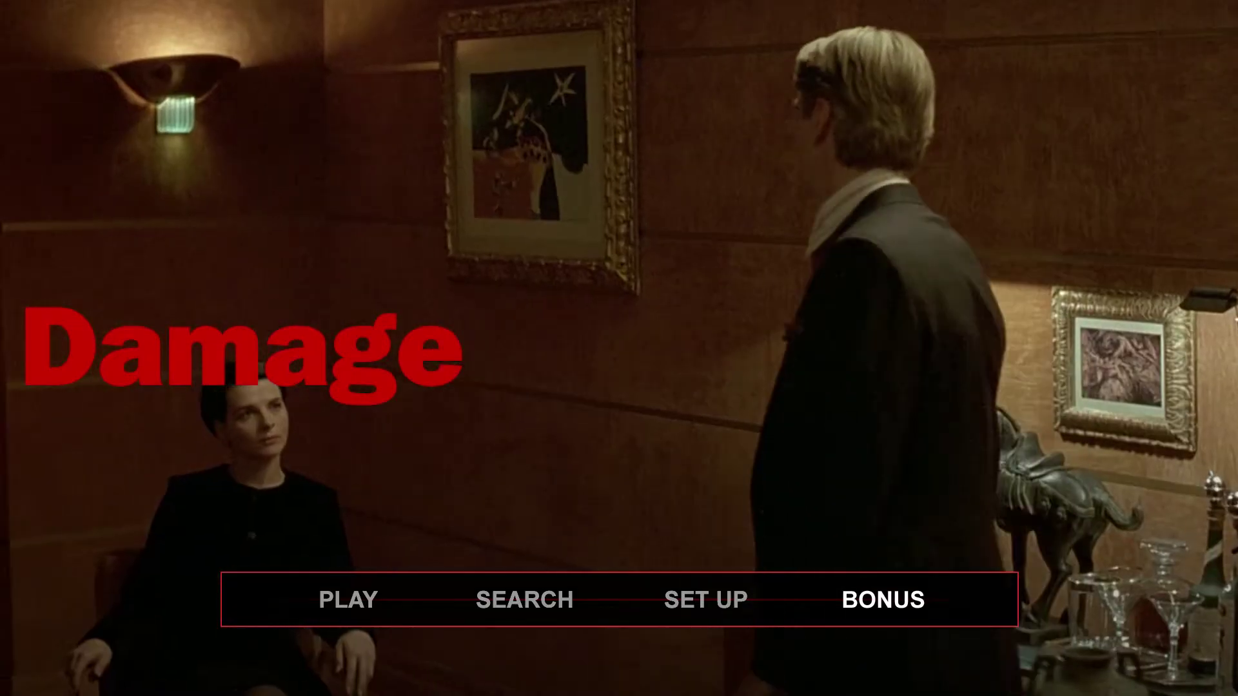
{"action": "mouse_move", "coordinate": [1109, 513]}
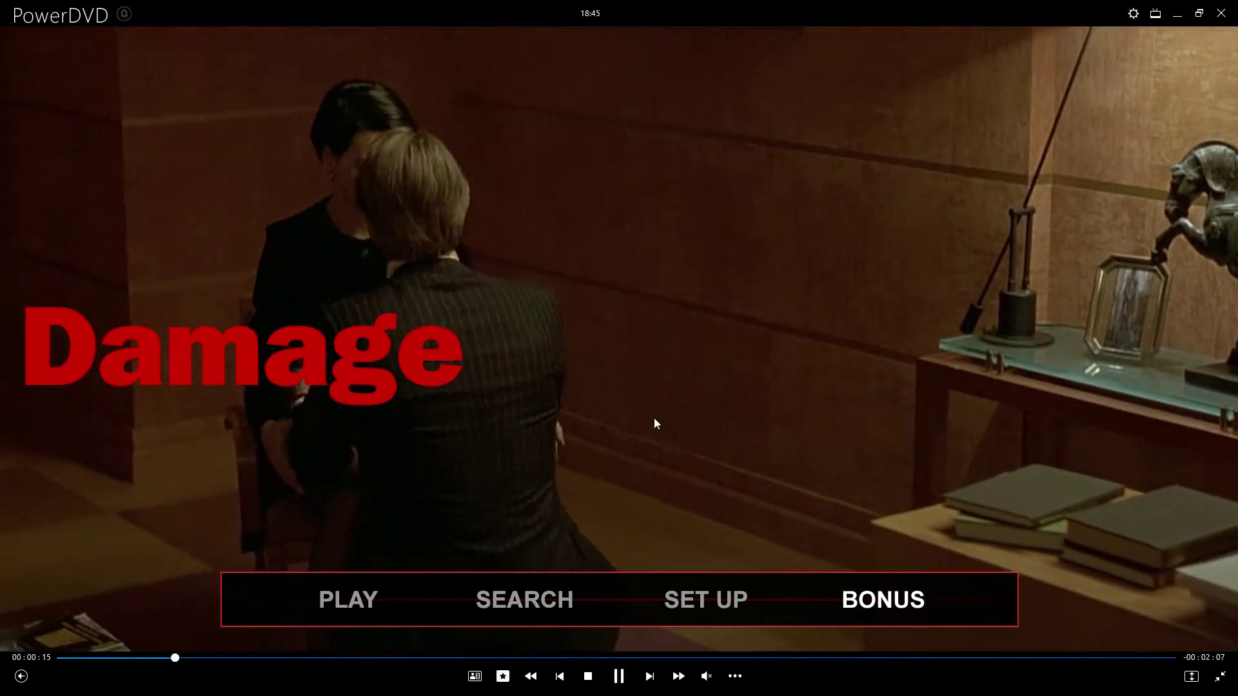
{"action": "double_click", "coordinate": [654, 418]}
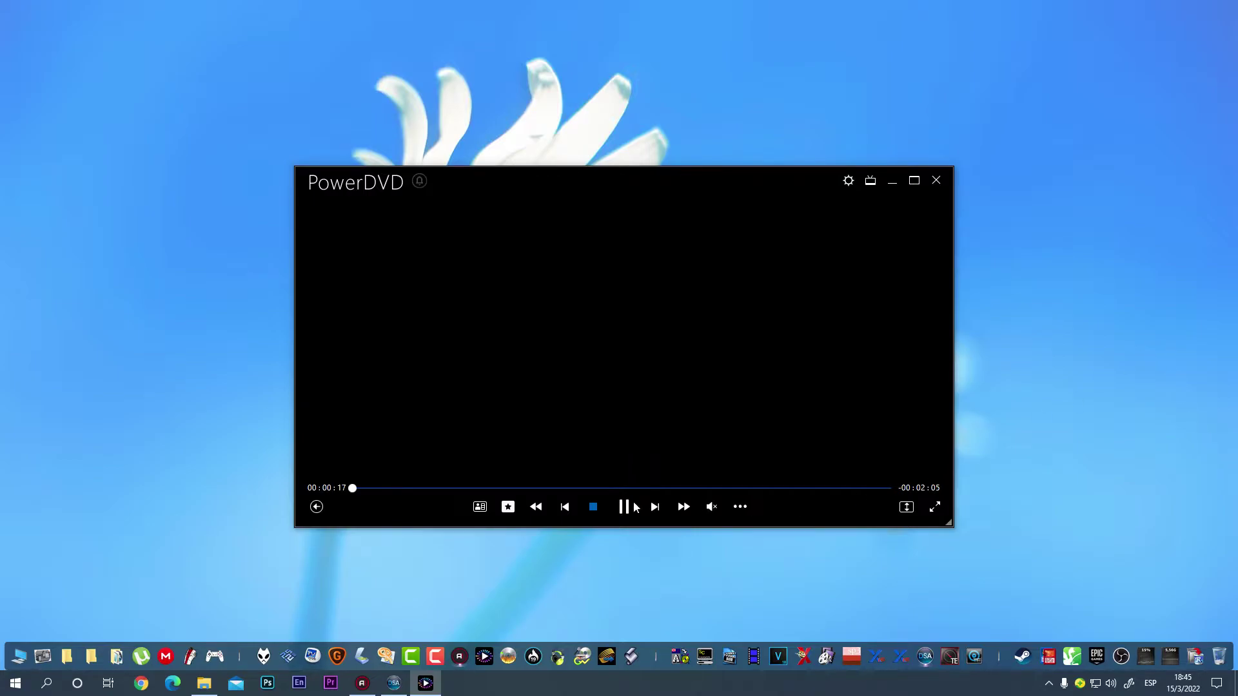
{"action": "left_click", "coordinate": [395, 683]}
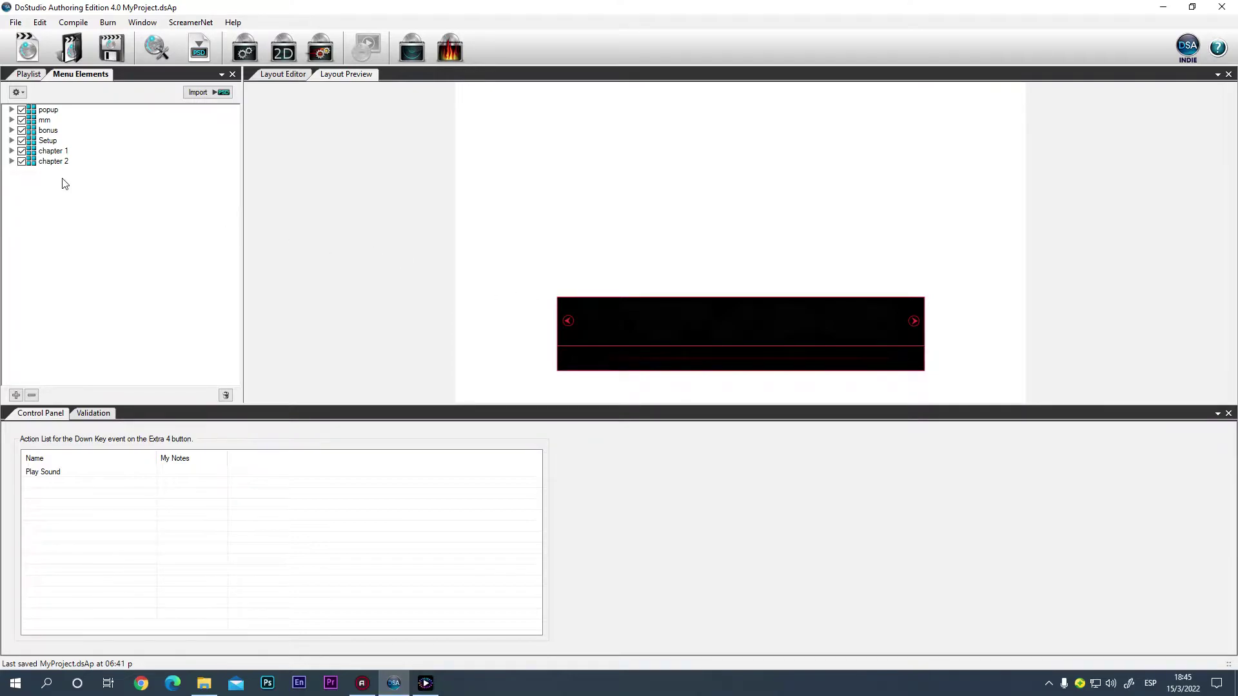
- Expand the project's audio video segments and playlists, and view the properties of PlayList - MENU
{"action": "left_click", "coordinate": [32, 76]}
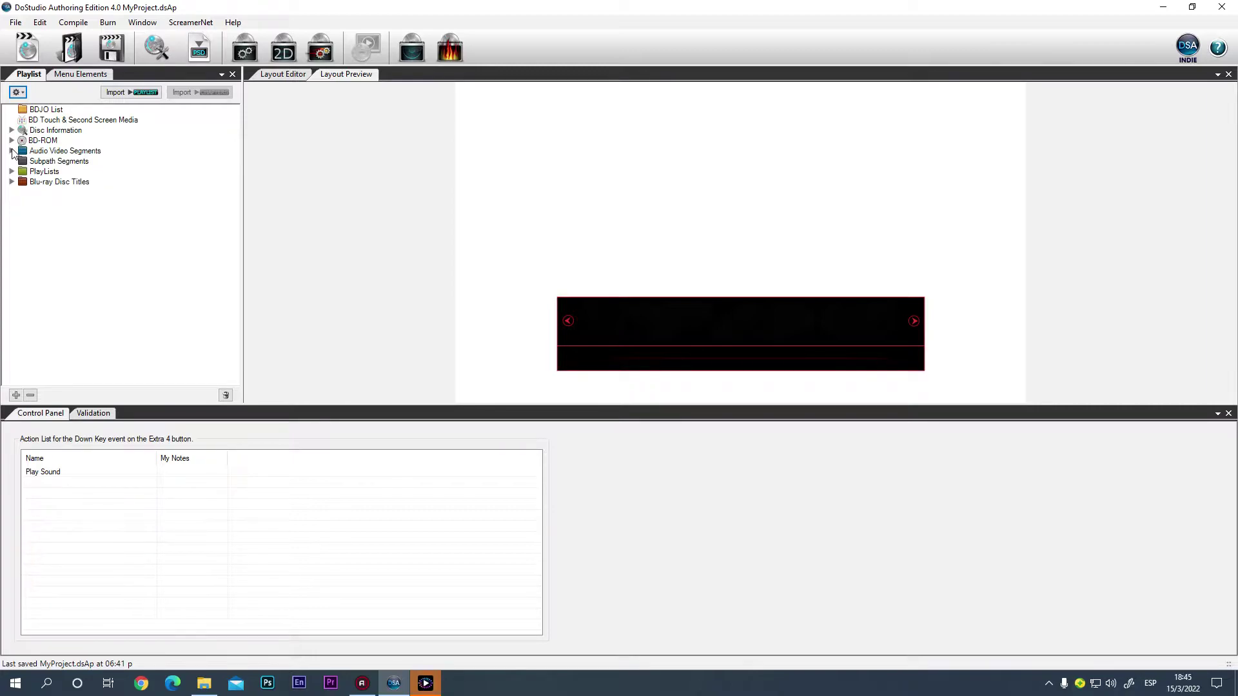
{"action": "left_click", "coordinate": [12, 151]}
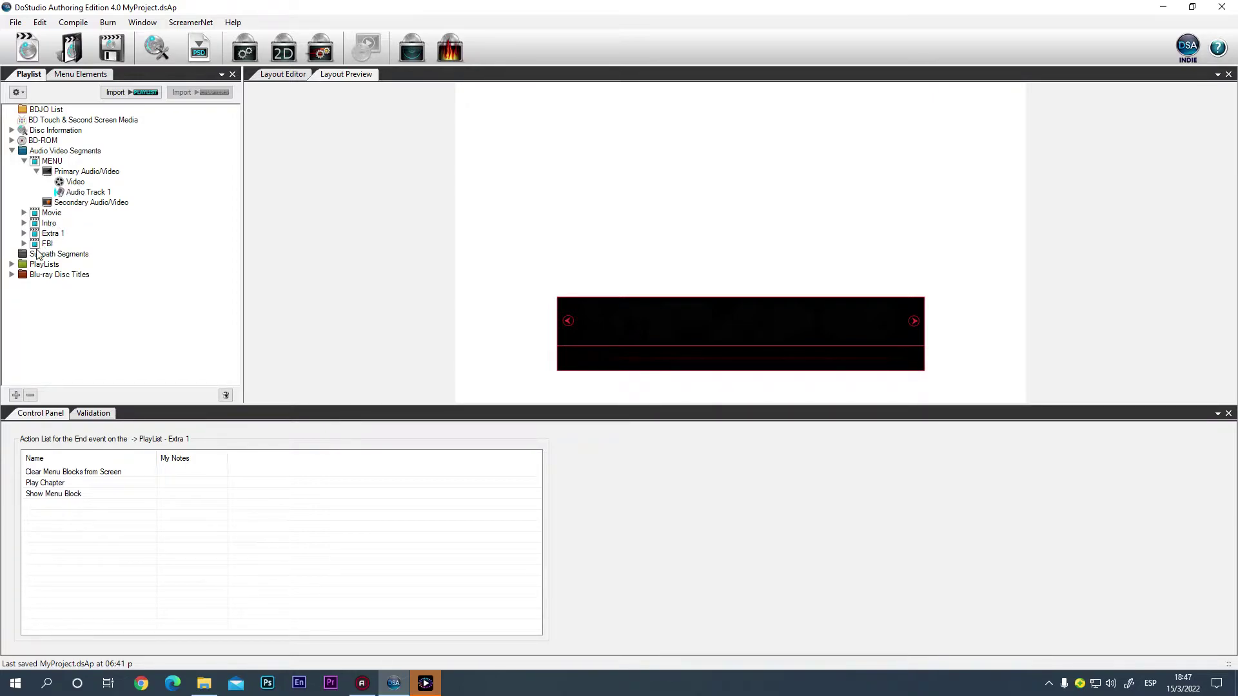
{"action": "left_click", "coordinate": [12, 265]}
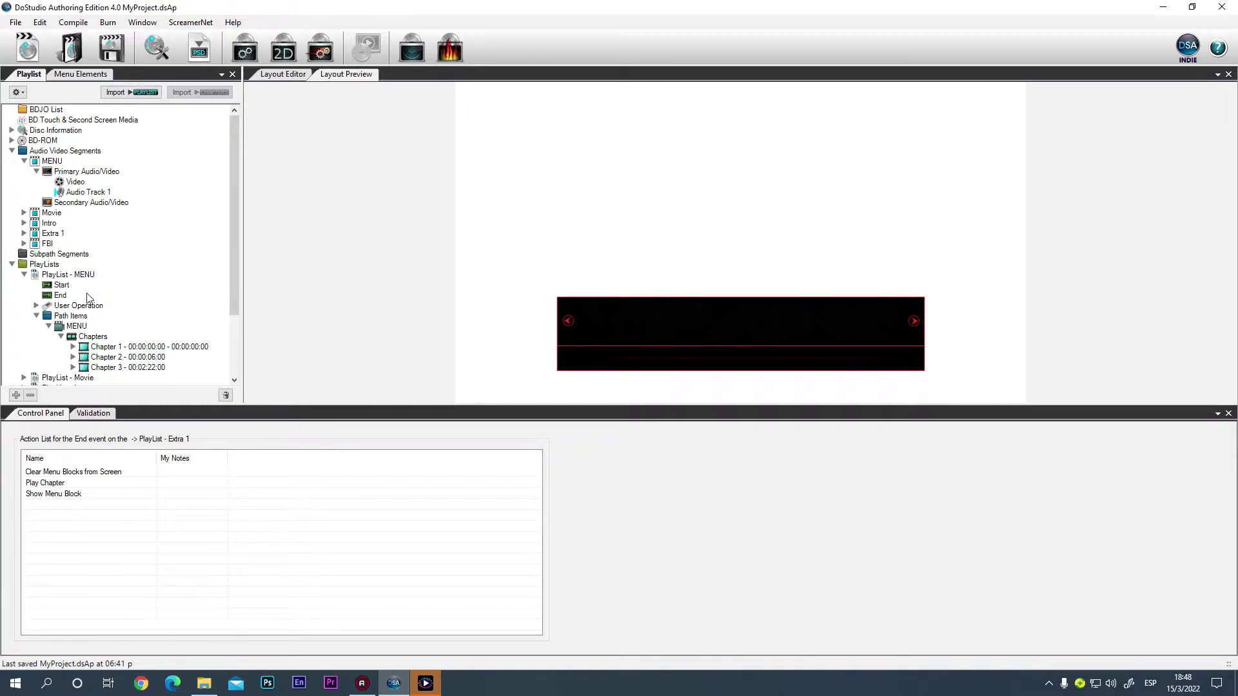
{"action": "scroll", "coordinate": [87, 329], "scroll_direction": "down", "scroll_amount": 2}
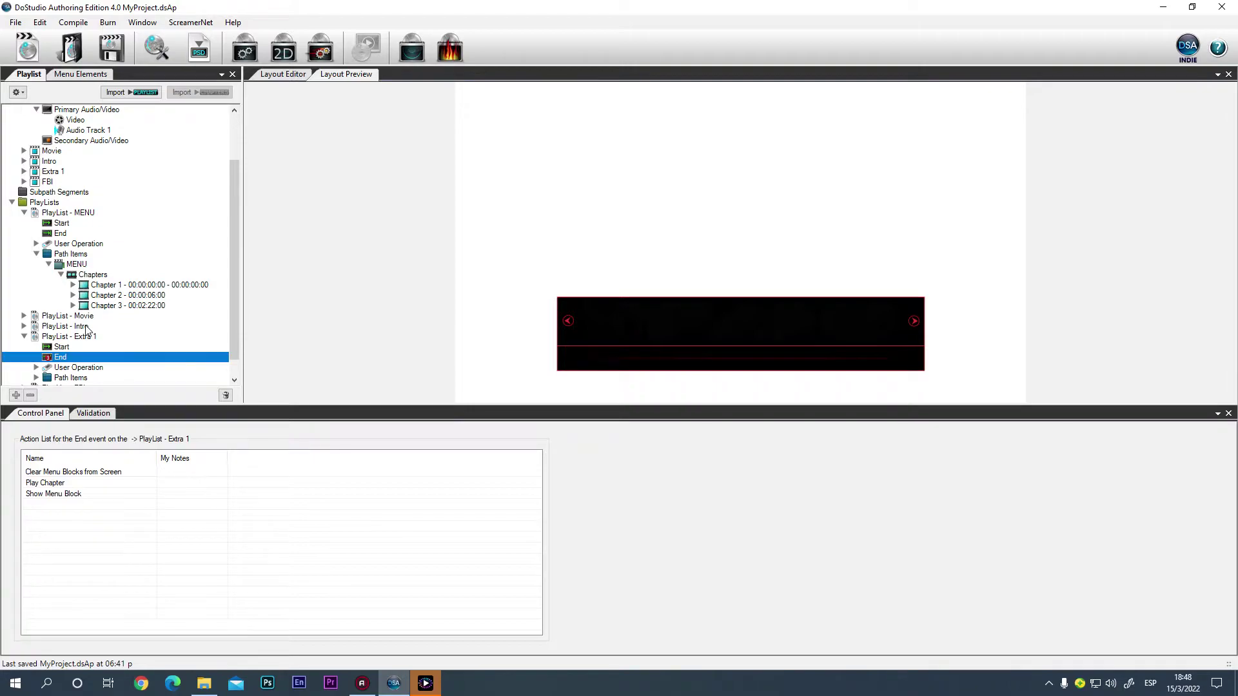
{"action": "left_click", "coordinate": [71, 213]}
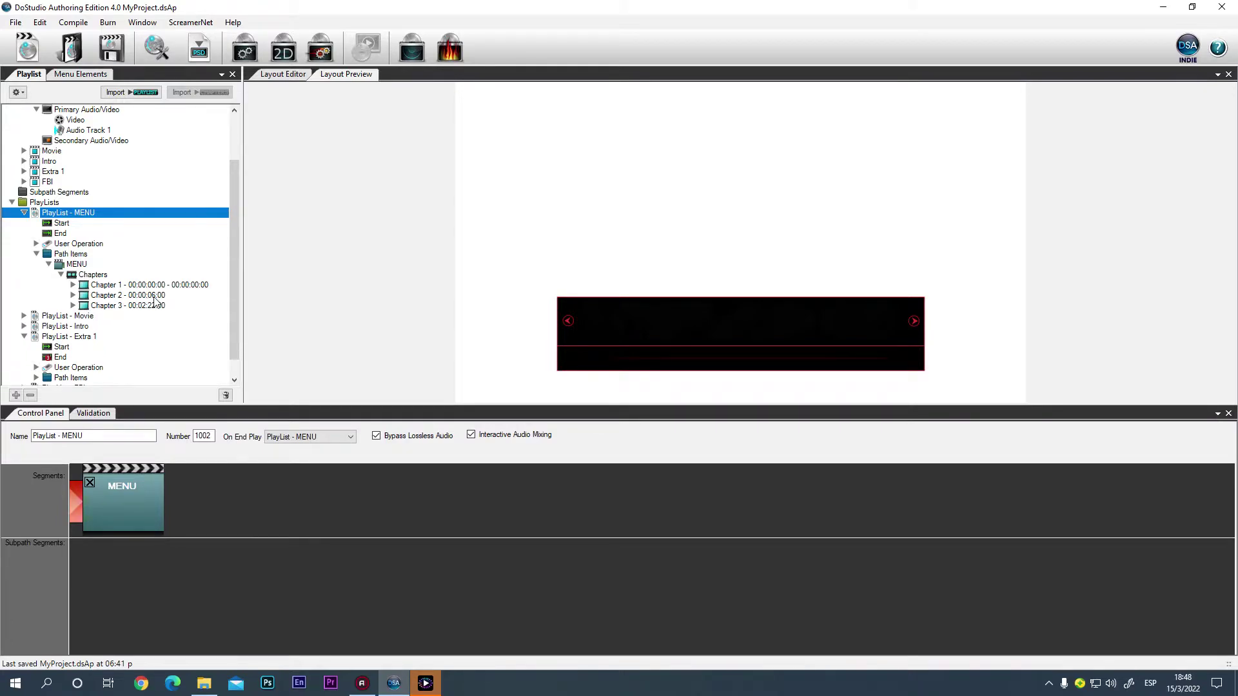
- Examine Chapter 2 of the MENU playlist, checking its time code and the action list of its Start event
{"action": "left_click", "coordinate": [73, 295]}
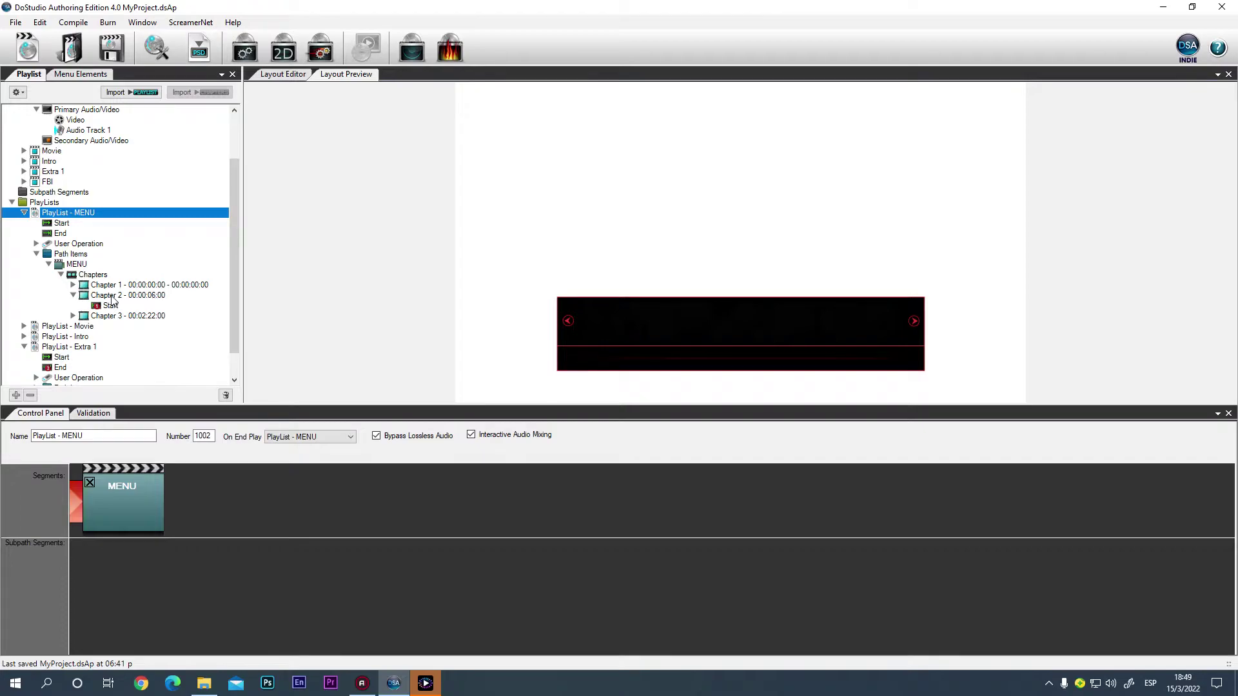
{"action": "left_click", "coordinate": [98, 279]}
{"action": "right_click", "coordinate": [99, 278]}
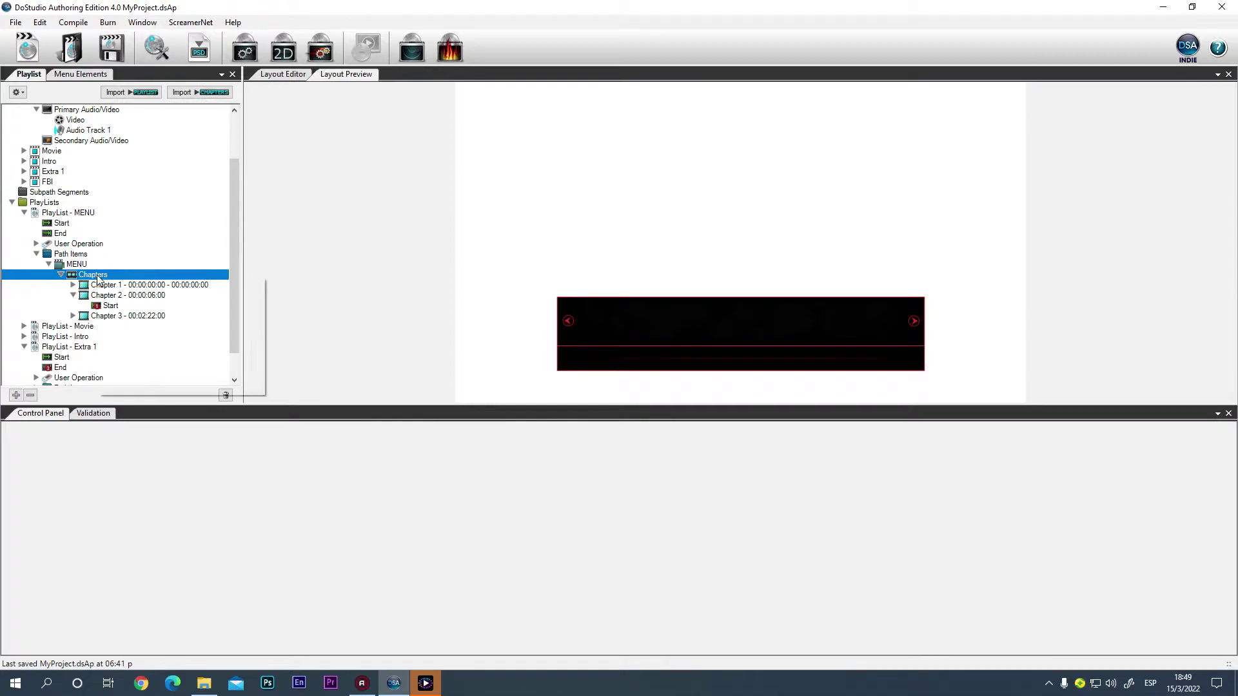
{"action": "left_click", "coordinate": [85, 296]}
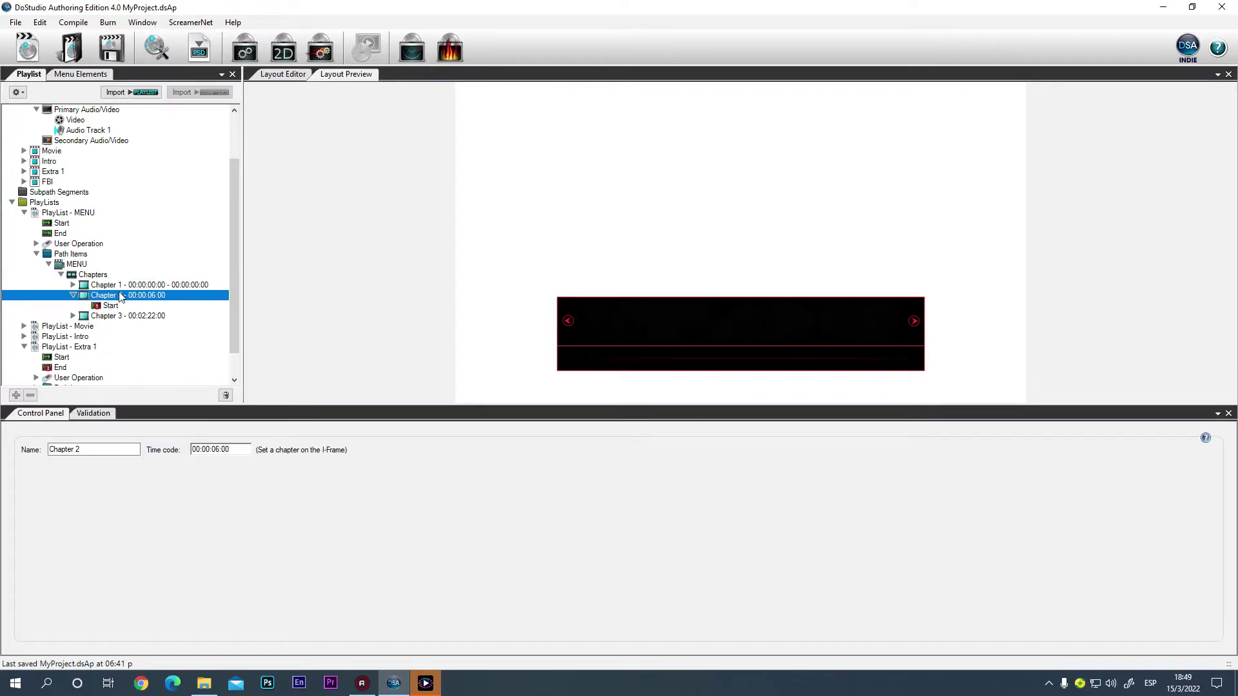
{"action": "left_click", "coordinate": [110, 307]}
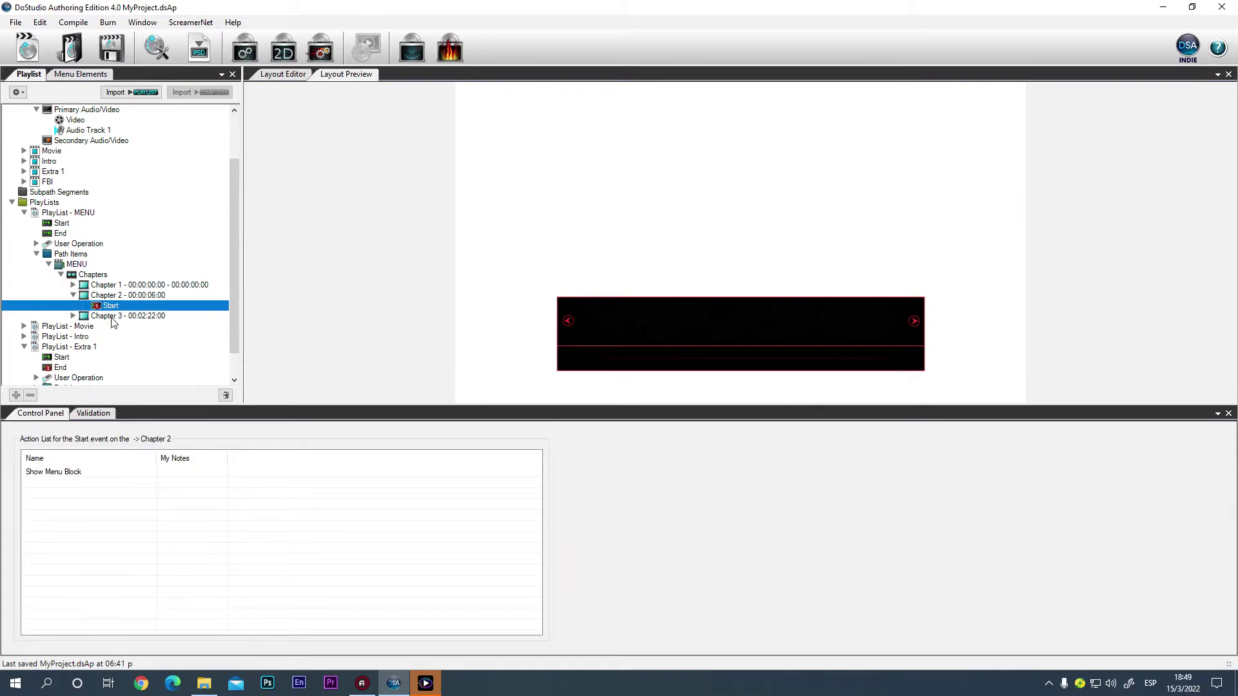
- Examine Chapter 3 of the MENU playlist, checking its time code and the action list of its Start event
{"action": "left_click", "coordinate": [123, 317]}
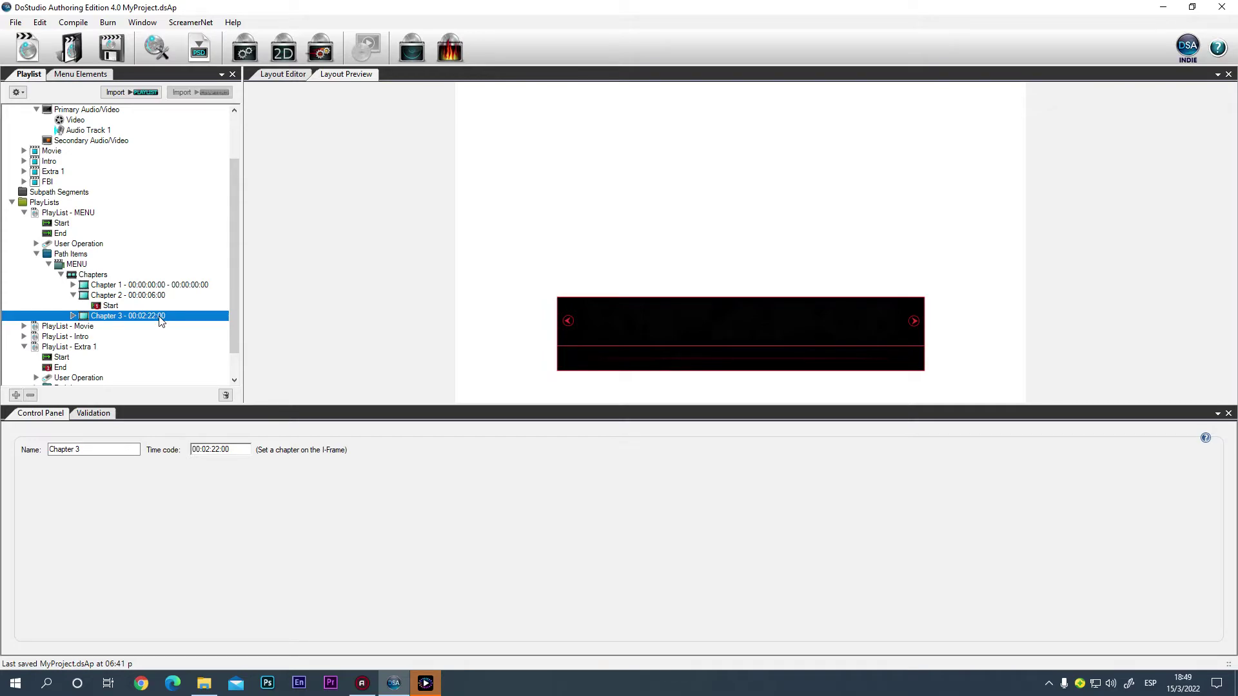
{"action": "left_click", "coordinate": [73, 316]}
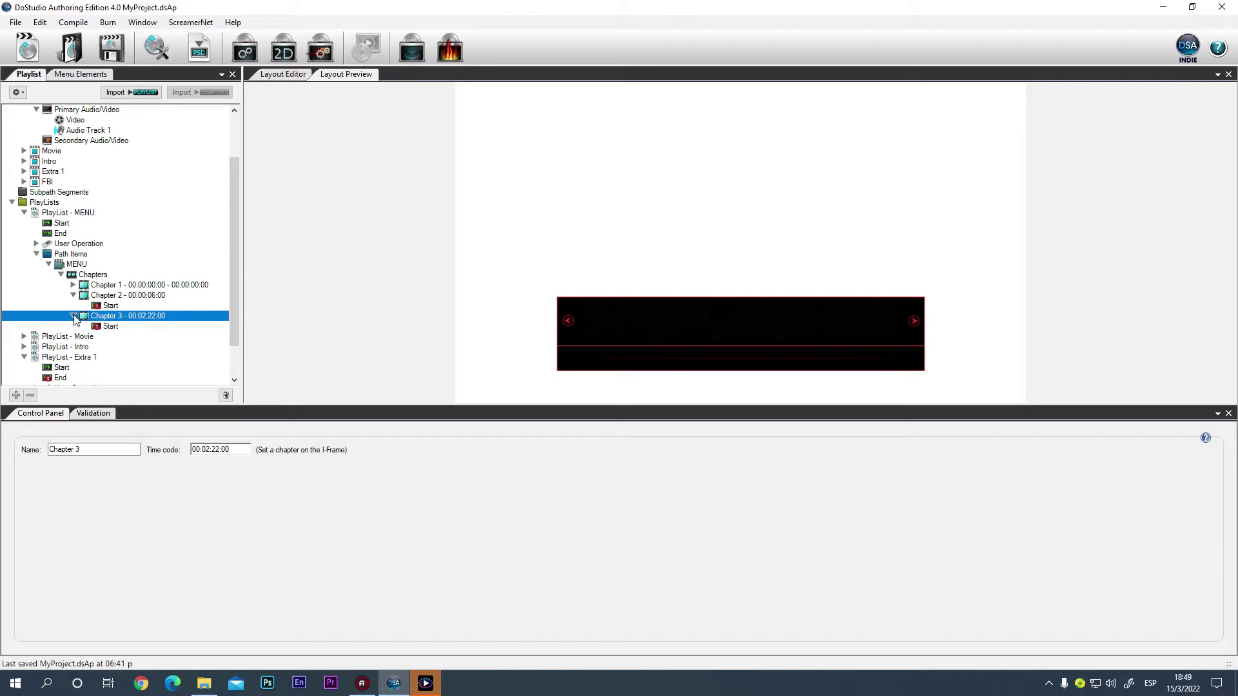
{"action": "left_click", "coordinate": [111, 327]}
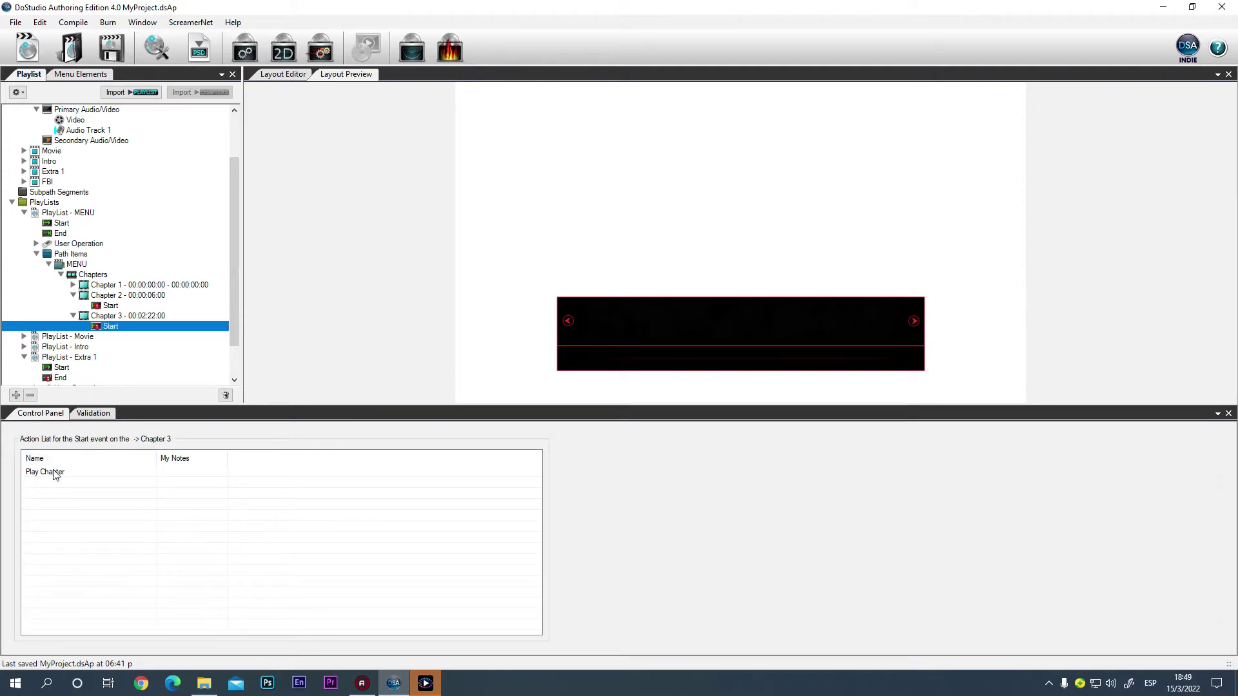
- Inspect the settings of the Show Menu Block action on Chapter 2's Start event
{"action": "left_click", "coordinate": [124, 298]}
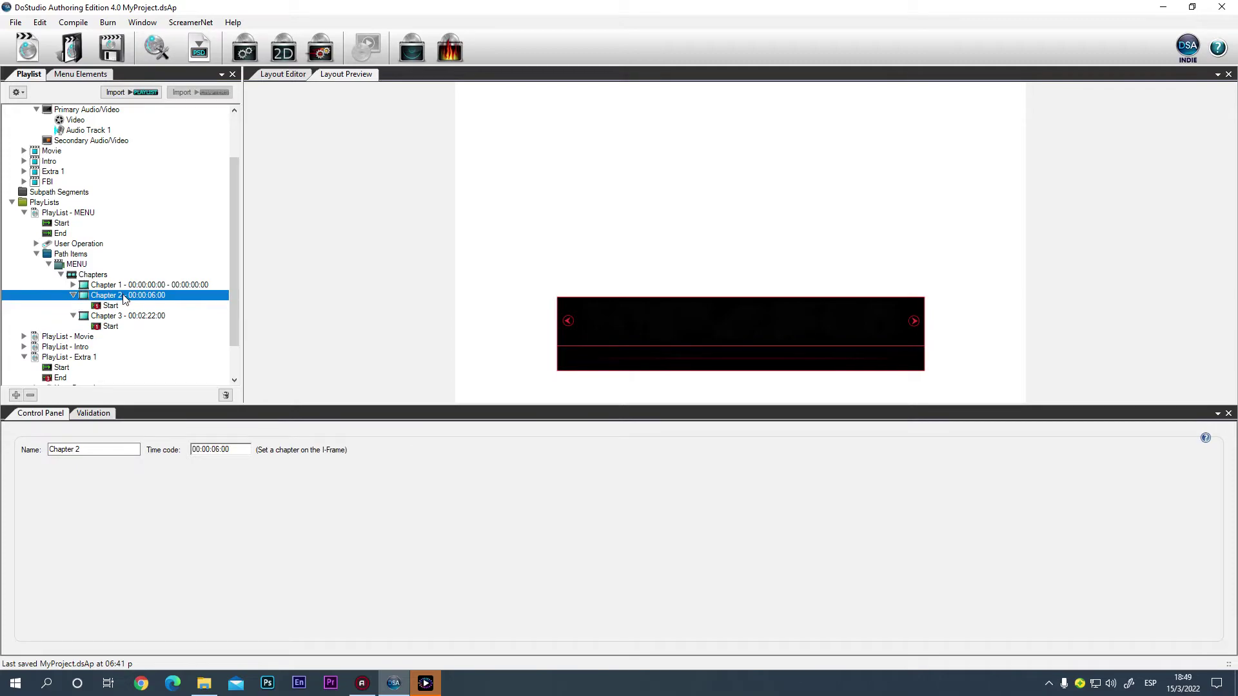
{"action": "left_click", "coordinate": [109, 308]}
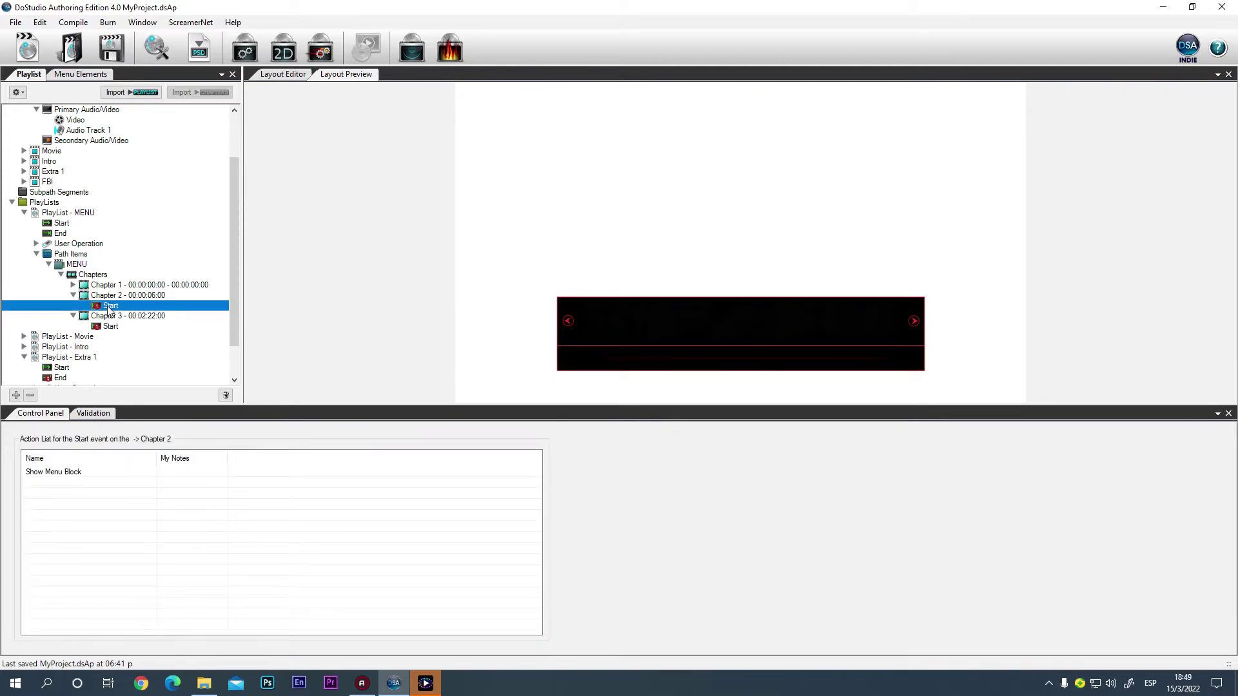
{"action": "left_click", "coordinate": [57, 474]}
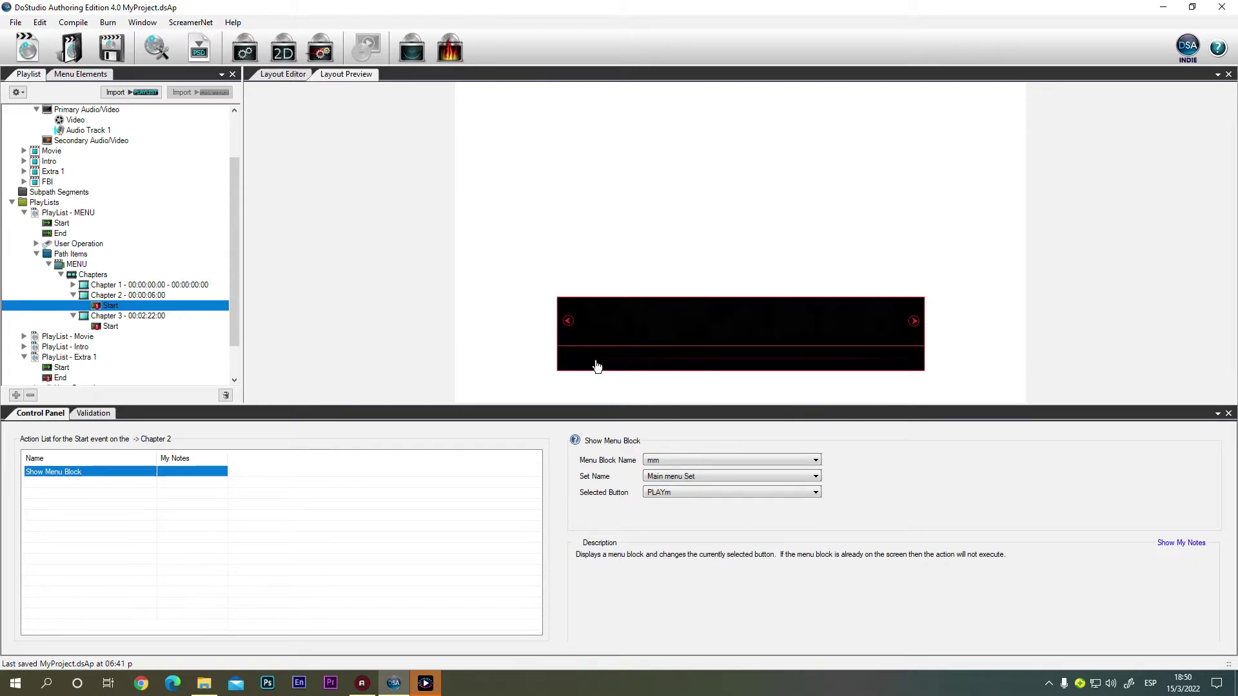
- Inspect the settings of the Play Chapter action on Chapter 3's Start event
{"action": "left_click", "coordinate": [132, 318]}
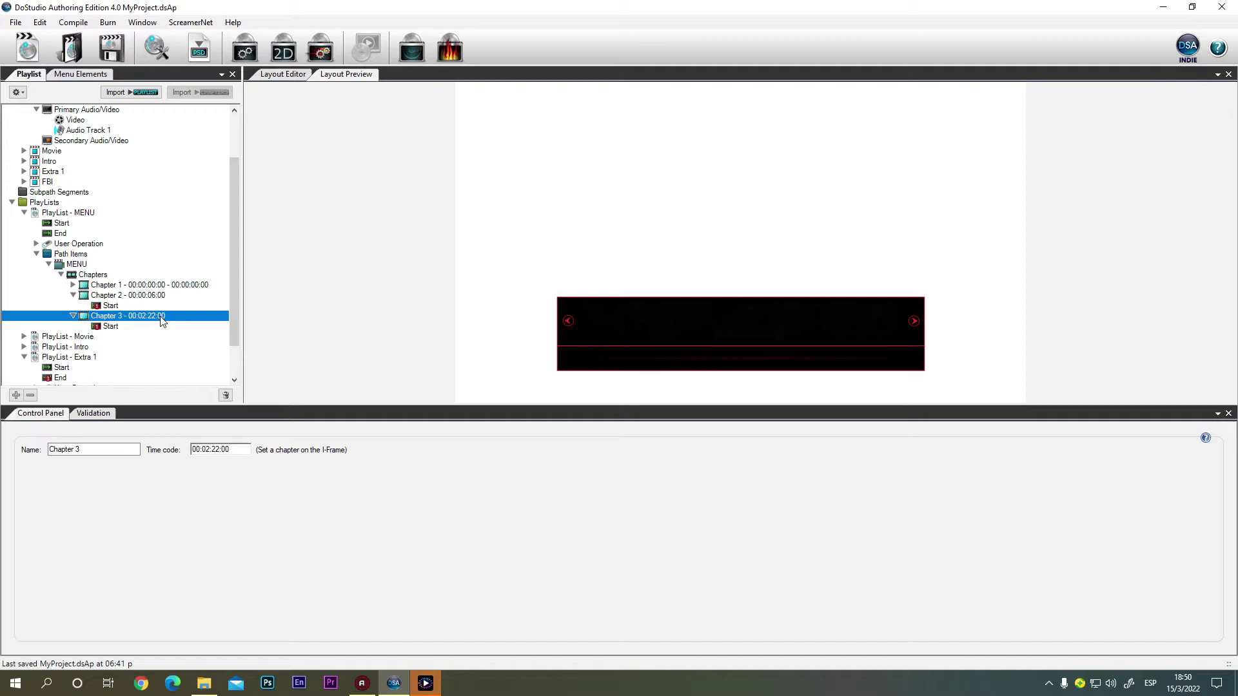
{"action": "left_click", "coordinate": [108, 327]}
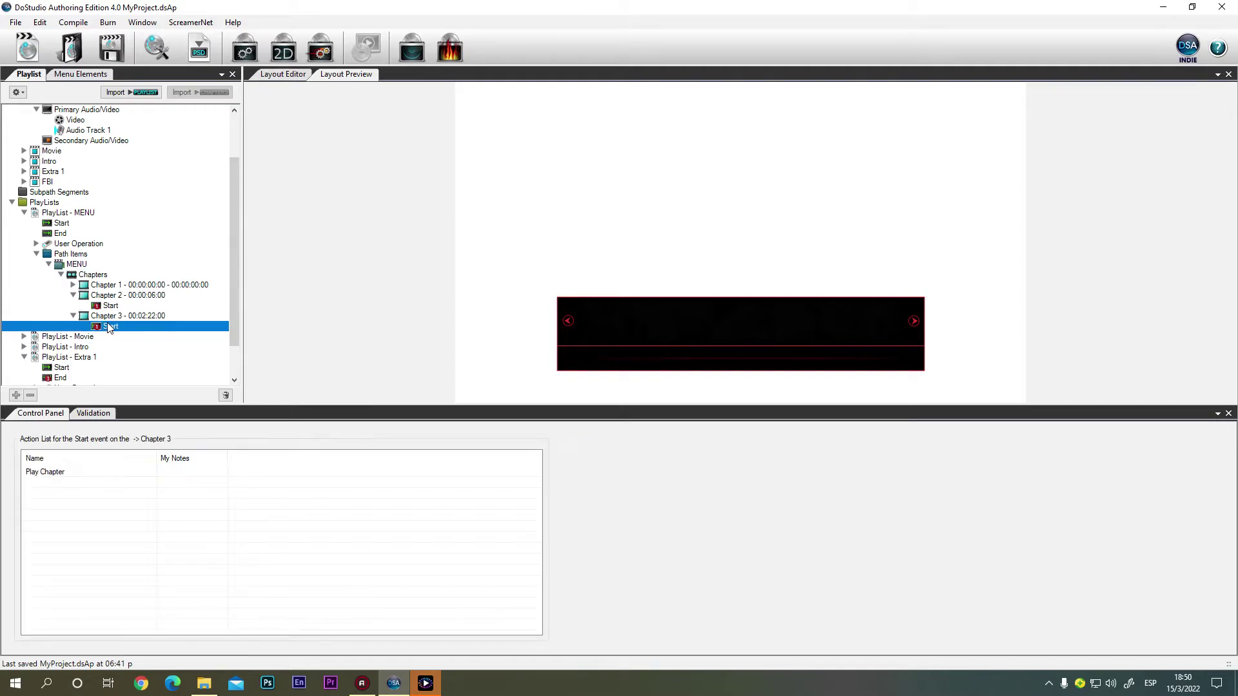
{"action": "left_click", "coordinate": [61, 475]}
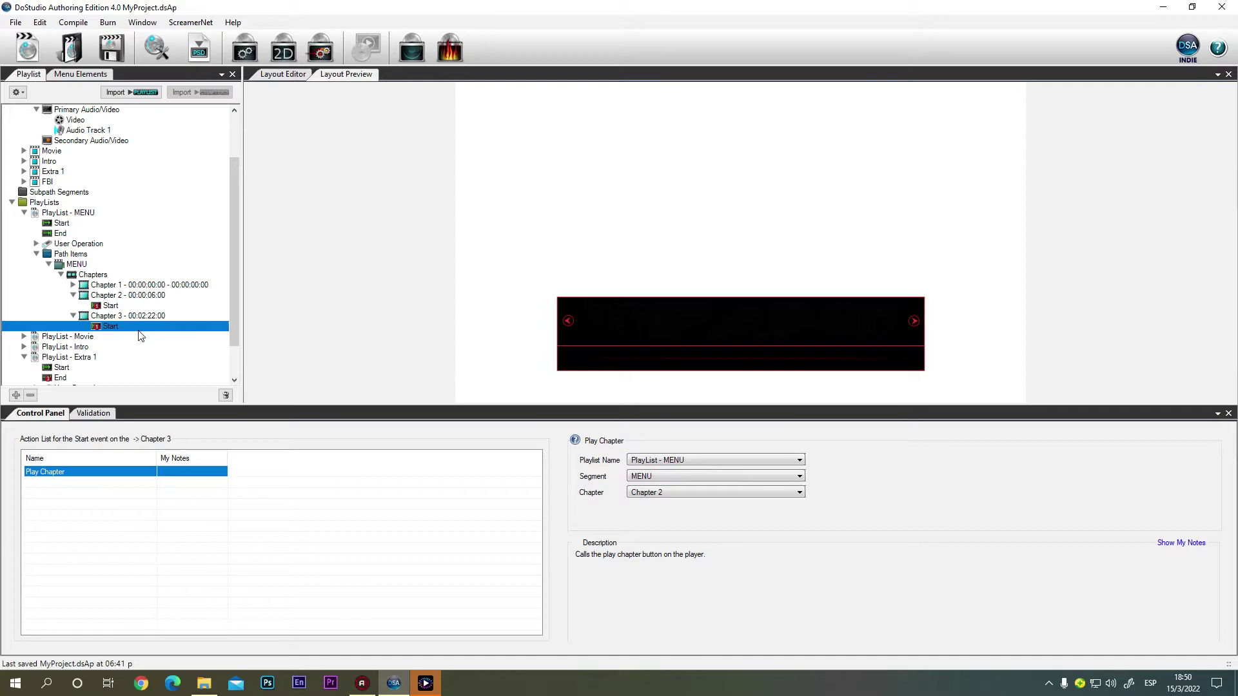
- Compare the time codes of Chapter 2 and Chapter 3, and collapse the PlayLists branch
{"action": "left_click", "coordinate": [143, 298]}
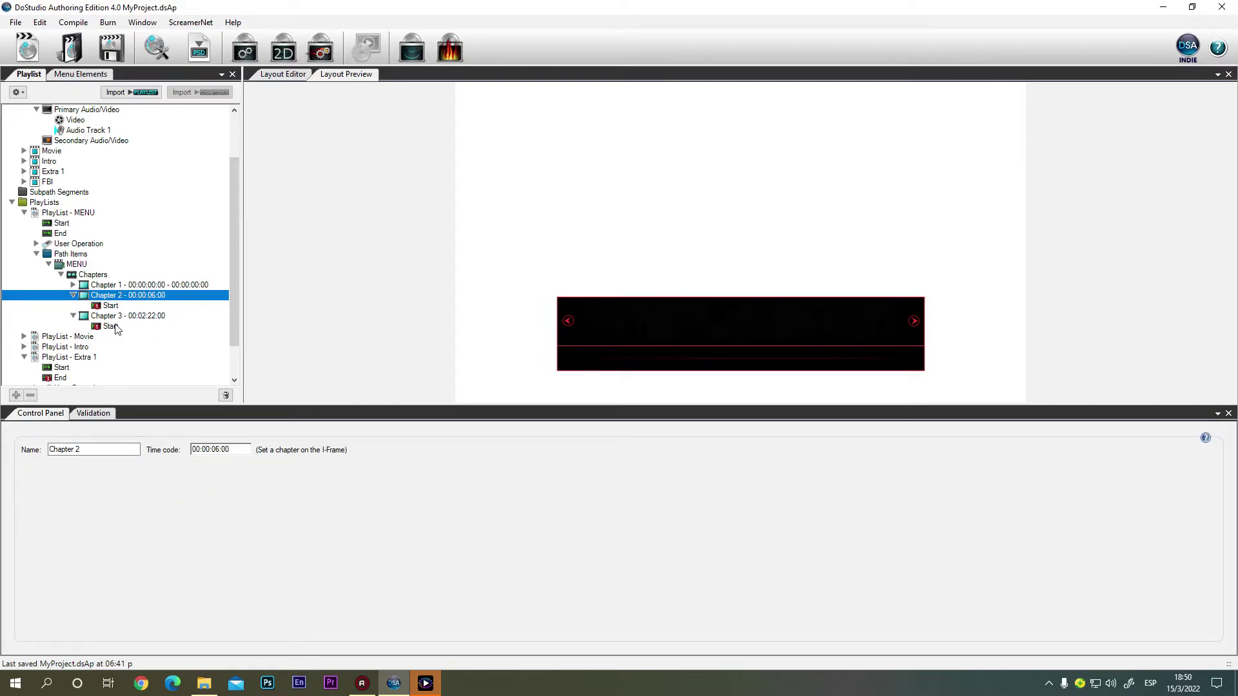
{"action": "left_click", "coordinate": [117, 319]}
{"action": "left_click", "coordinate": [143, 299]}
{"action": "left_click", "coordinate": [132, 316]}
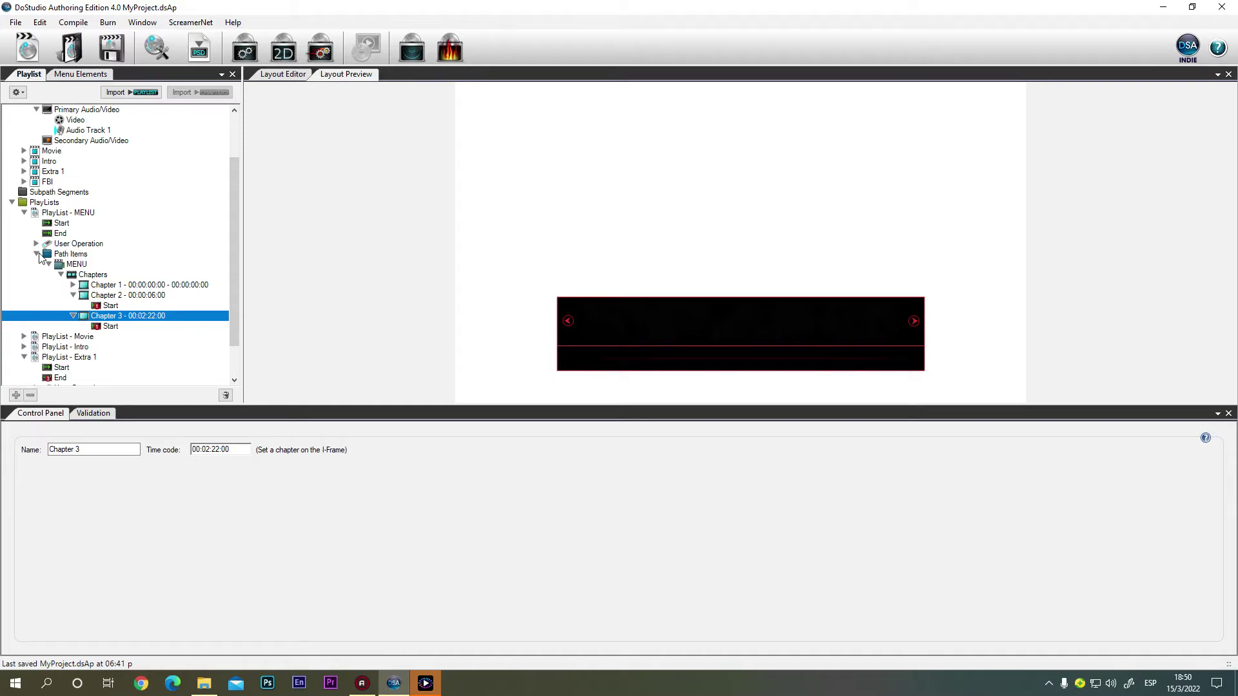
{"action": "left_click", "coordinate": [13, 202]}
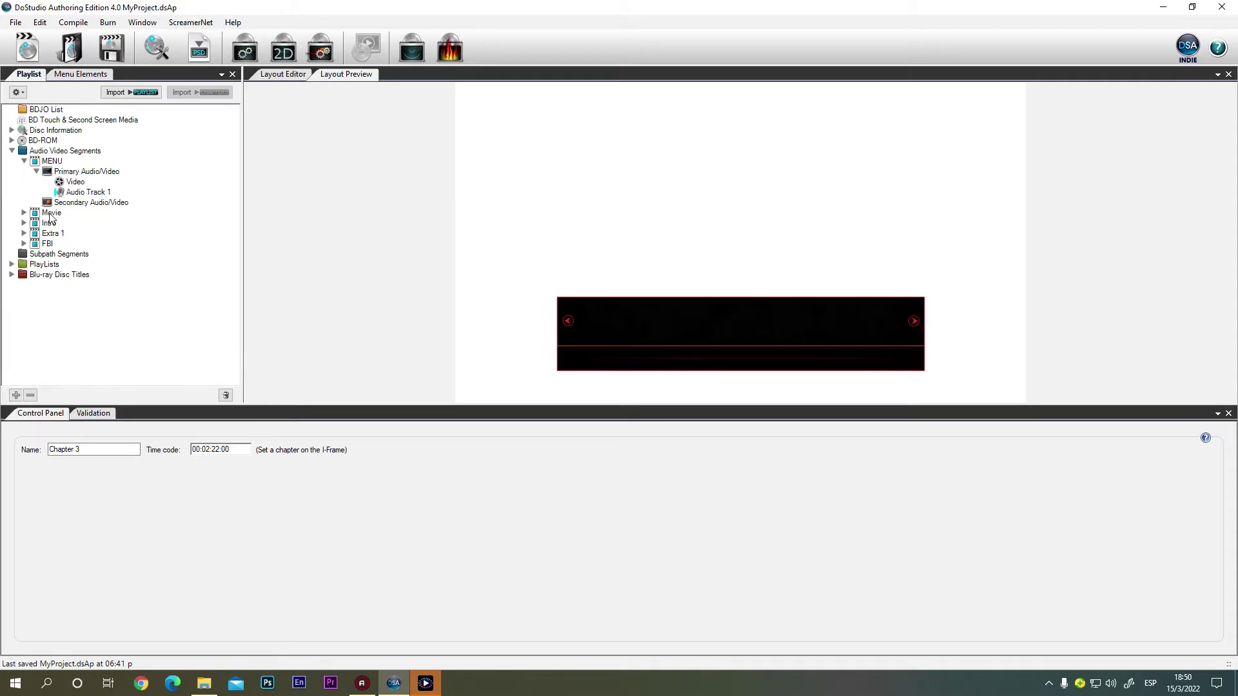
- Collapse the Audio Video Segments branch and reduce the expanded MENU playlist so the playlists show compactly
{"action": "left_click", "coordinate": [12, 150]}
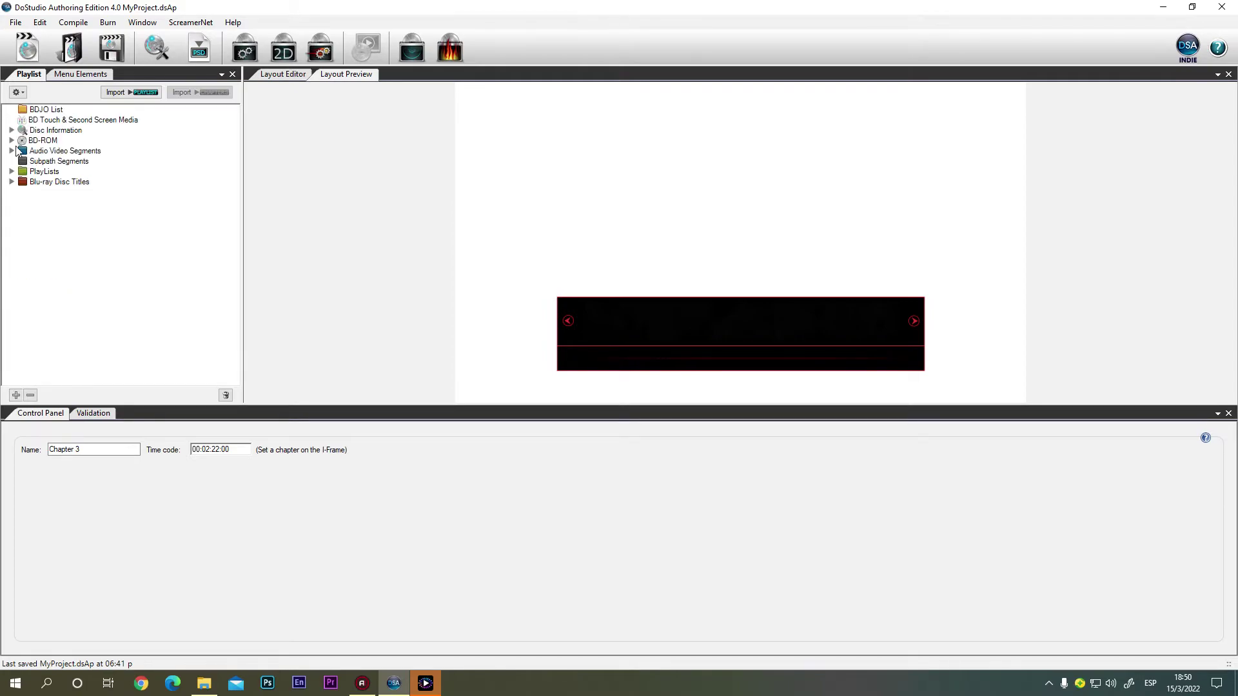
{"action": "left_click", "coordinate": [12, 171]}
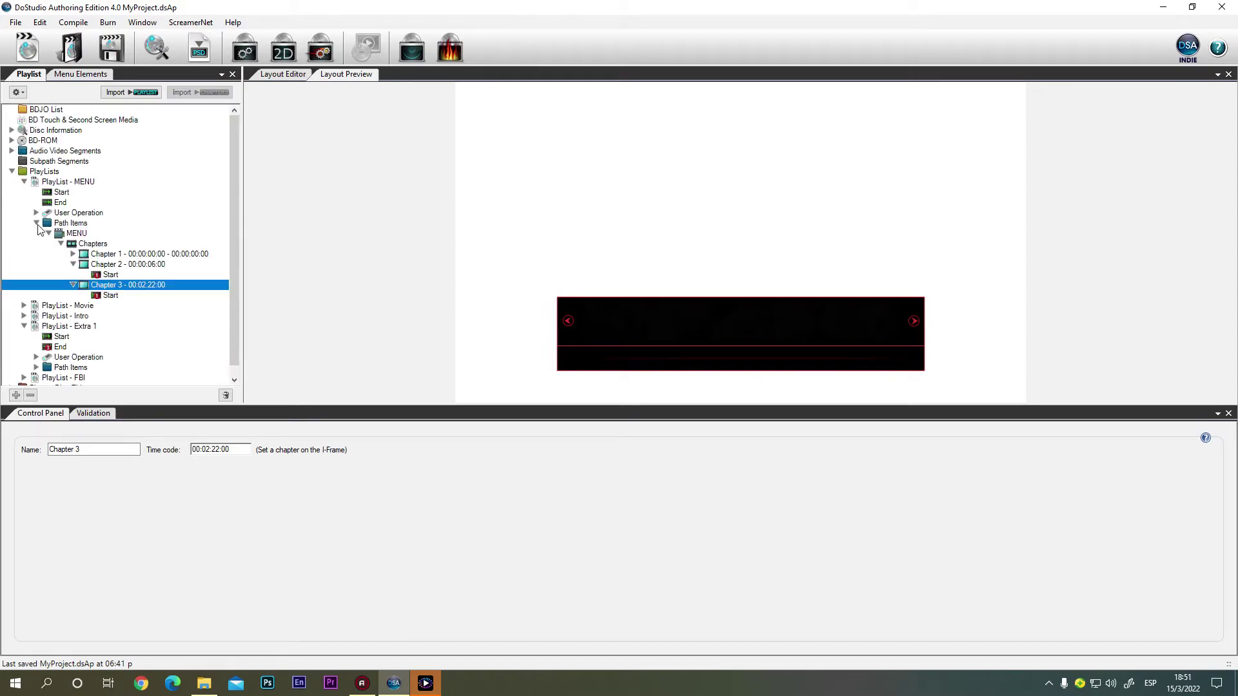
{"action": "left_click", "coordinate": [36, 223]}
{"action": "left_click", "coordinate": [24, 182]}
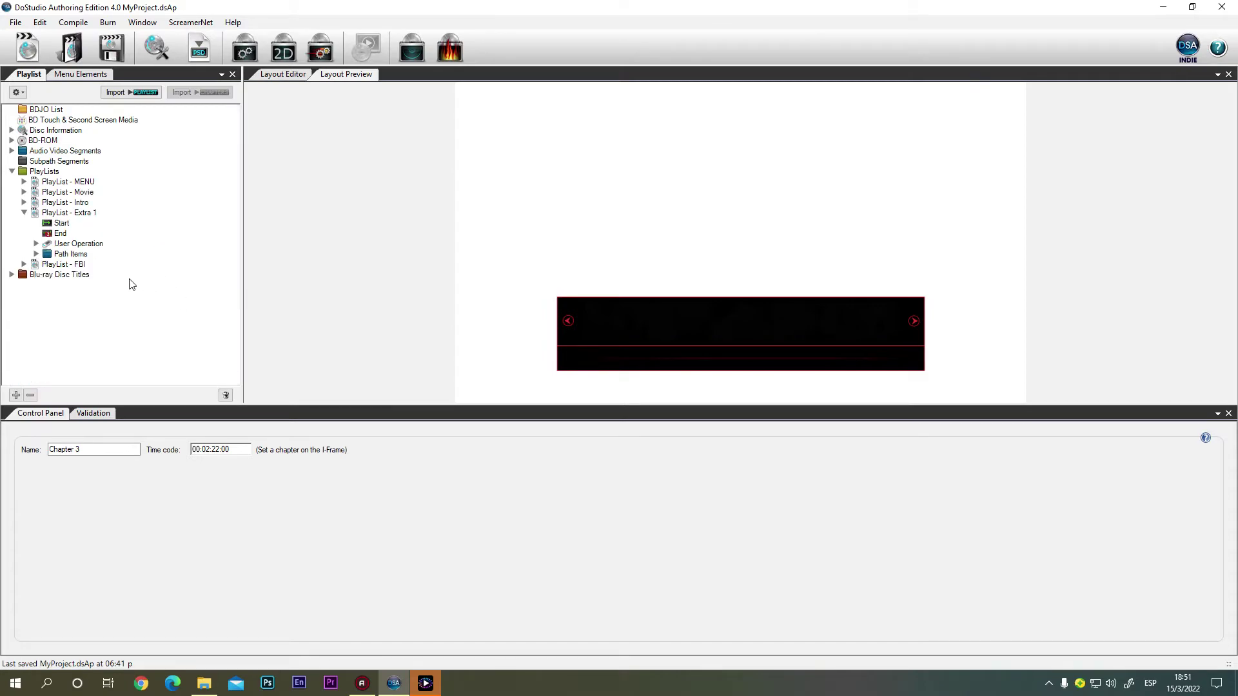
- Inspect the Extra 1 playlist's settings, its Start and End event action lists, and each action on the End event
{"action": "left_click", "coordinate": [77, 215]}
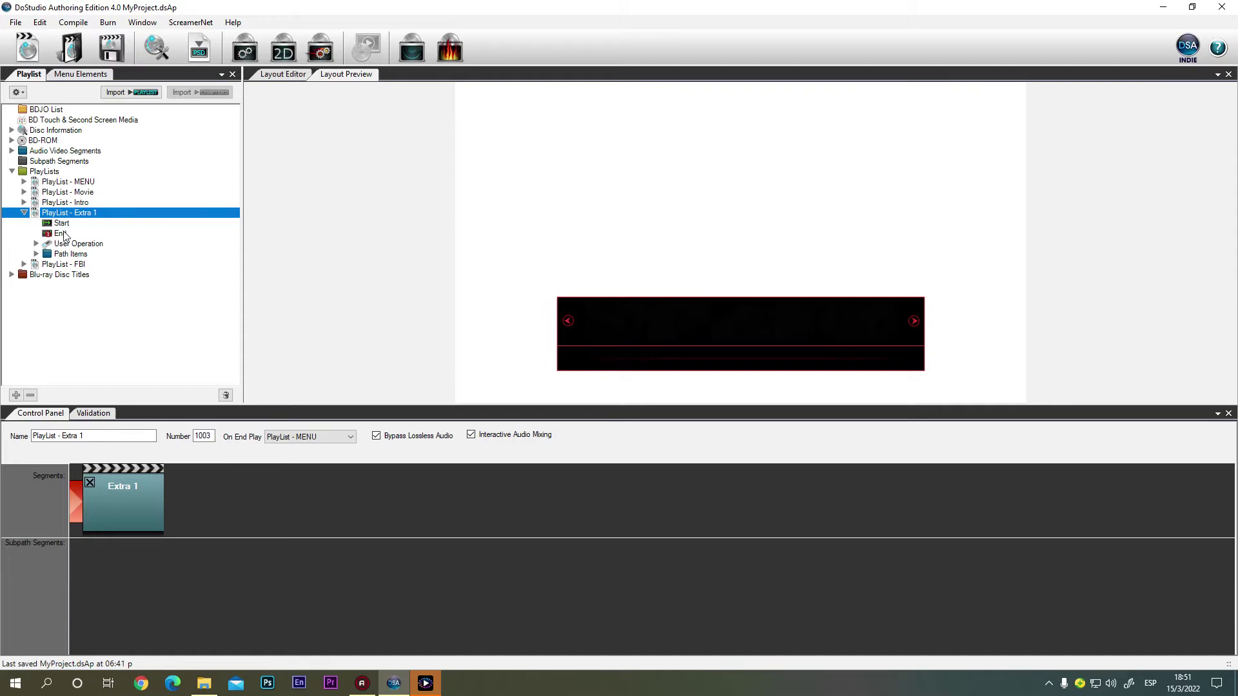
{"action": "left_click", "coordinate": [63, 224]}
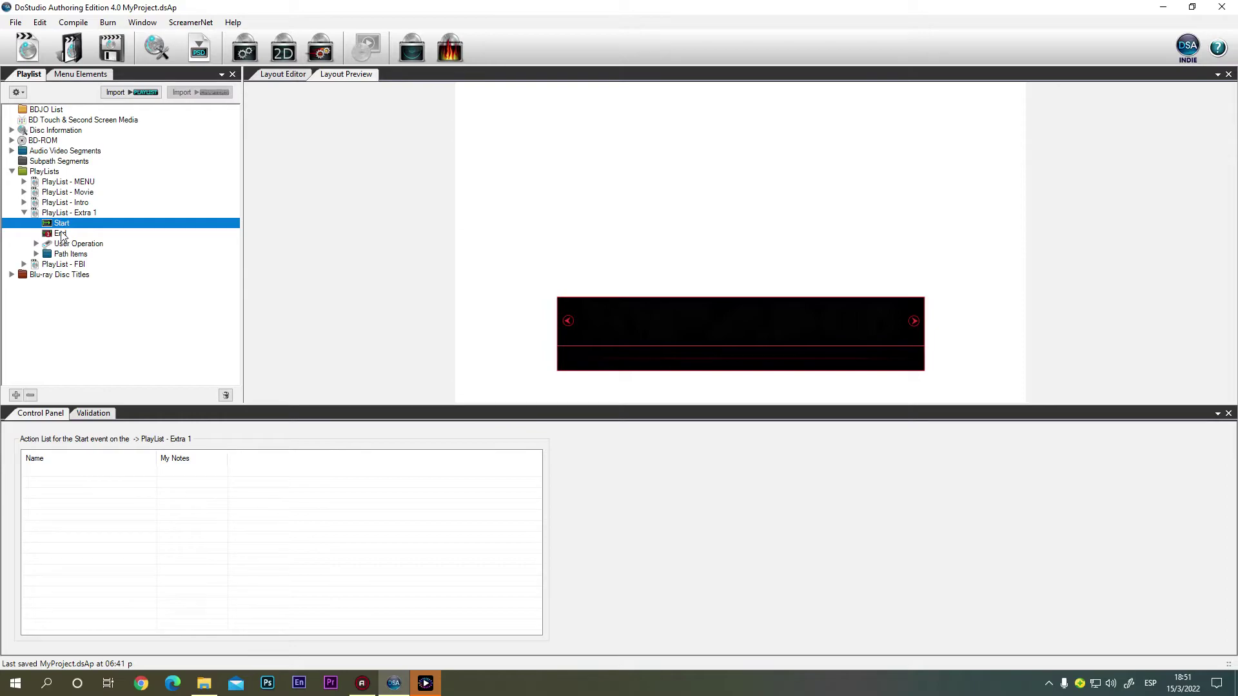
{"action": "left_click", "coordinate": [61, 235]}
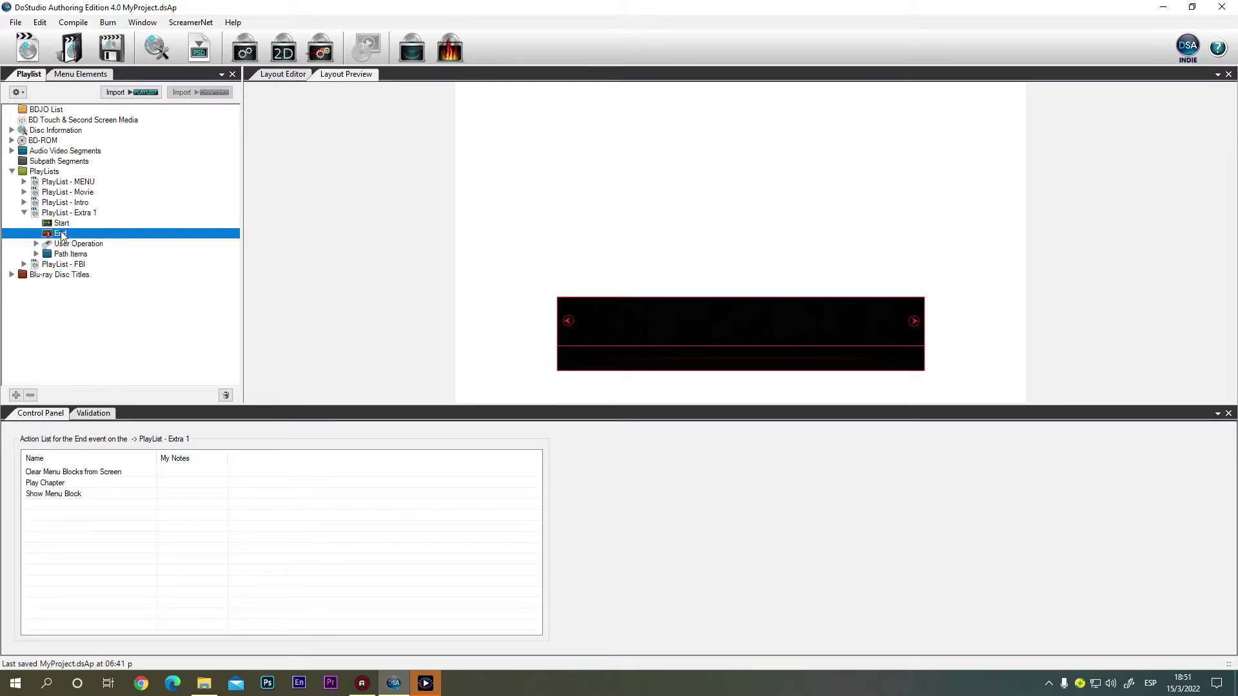
{"action": "left_click", "coordinate": [66, 472]}
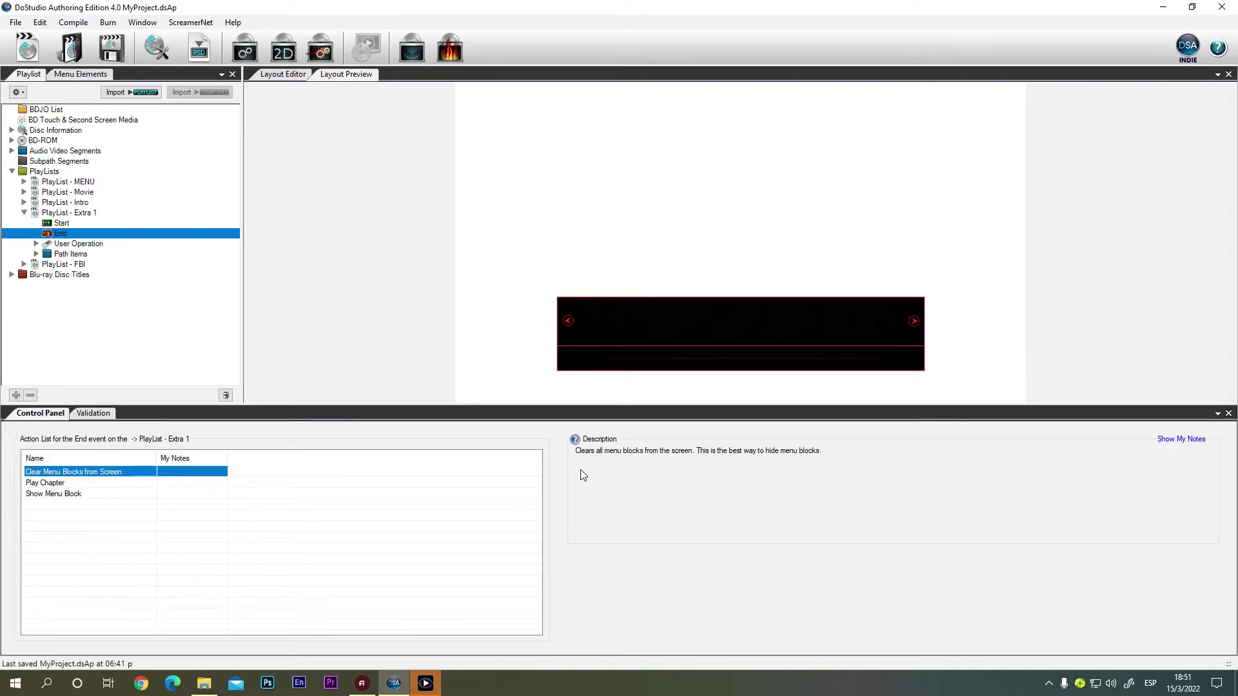
{"action": "left_click", "coordinate": [57, 484]}
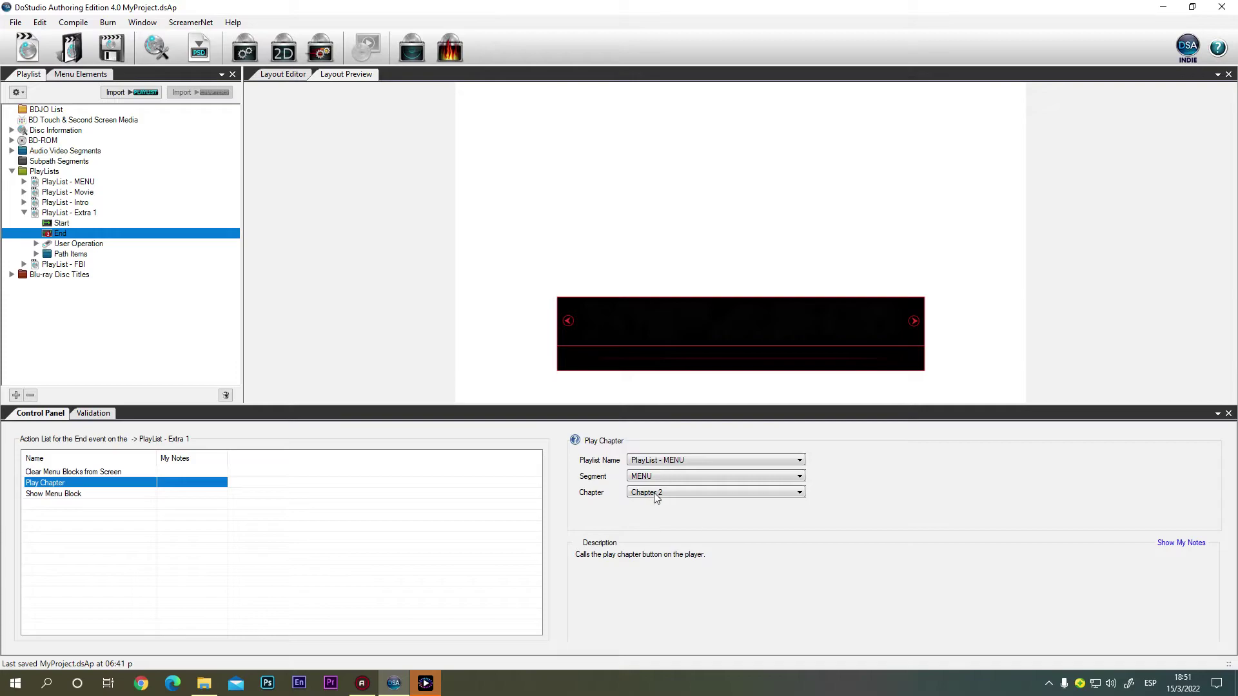
{"action": "left_click", "coordinate": [62, 497]}
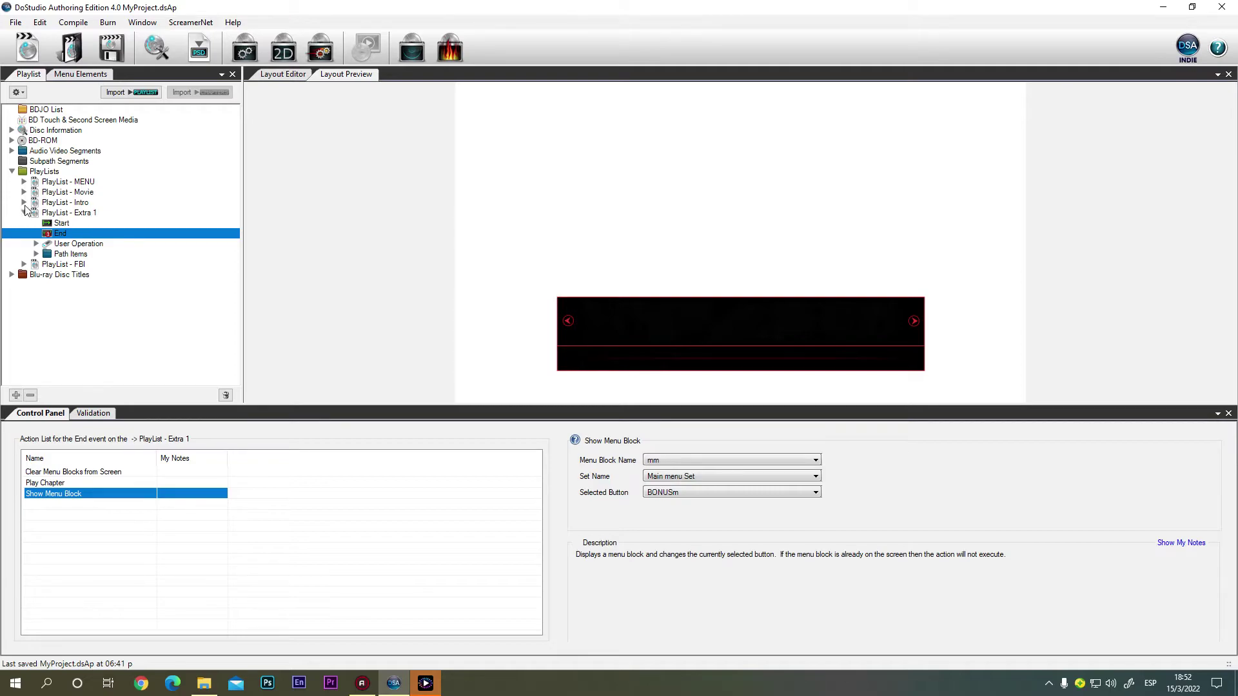
- Examine the Movie playlist's settings and inspect the Clear Menu Blocks from Screen action on its End event
{"action": "left_click", "coordinate": [70, 194]}
{"action": "left_click", "coordinate": [24, 192]}
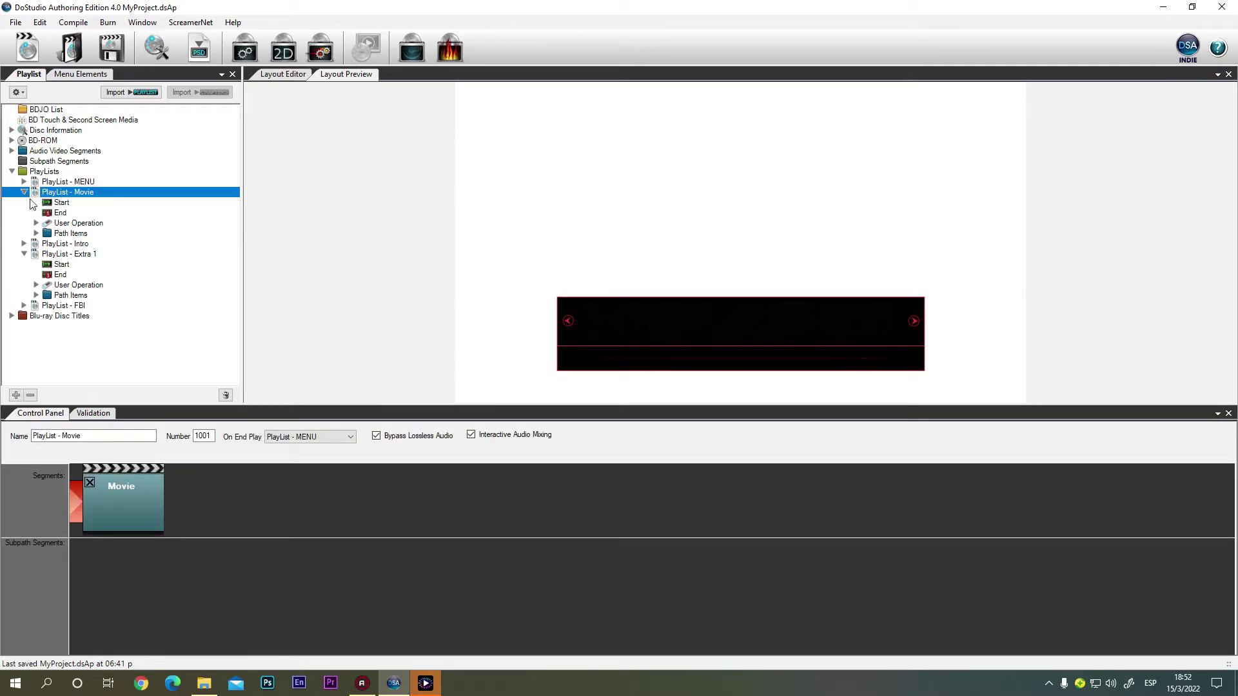
{"action": "left_click", "coordinate": [56, 214]}
{"action": "left_click", "coordinate": [71, 473]}
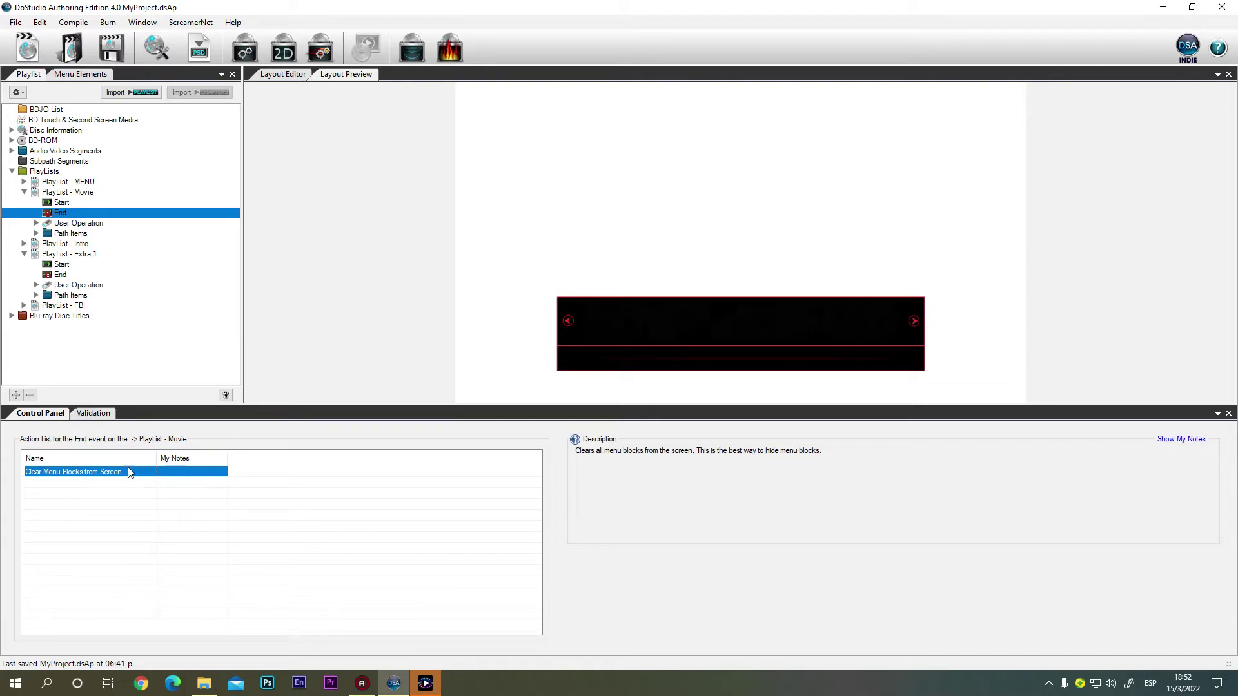
- Expand Blu-ray Disc Titles and examine the playlist order of the DoStudio BD-J Menu title
{"action": "left_click", "coordinate": [61, 318]}
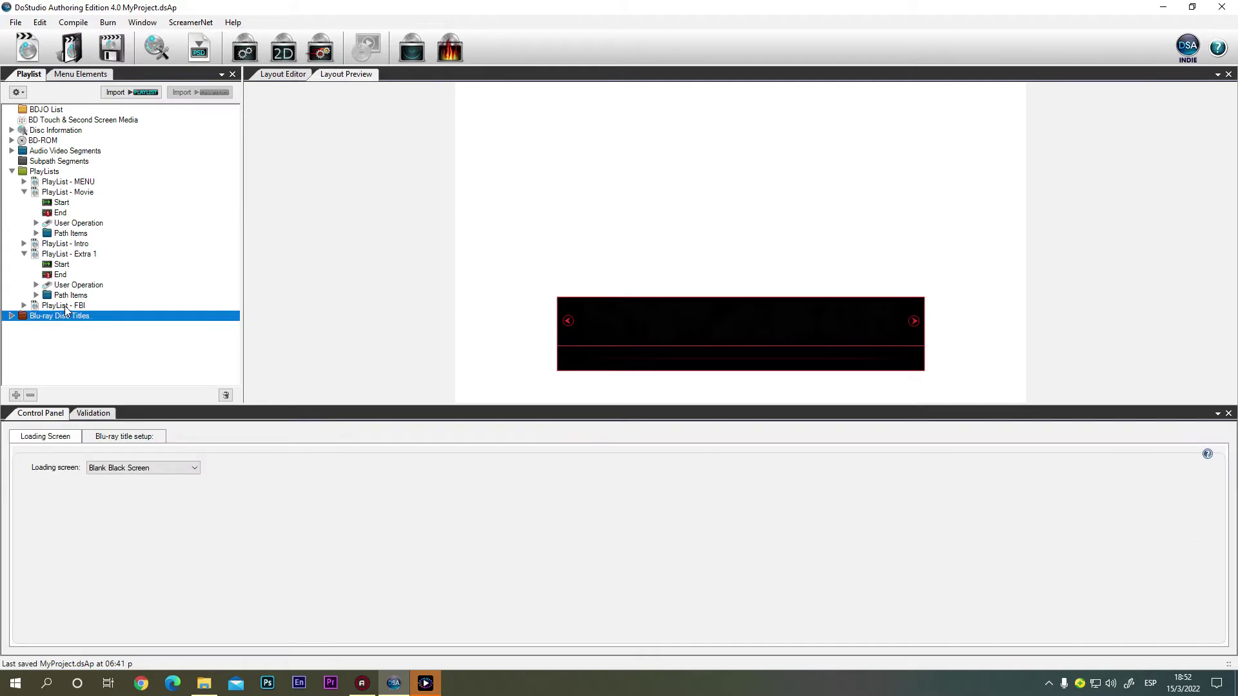
{"action": "left_click", "coordinate": [12, 316]}
{"action": "left_click", "coordinate": [64, 327]}
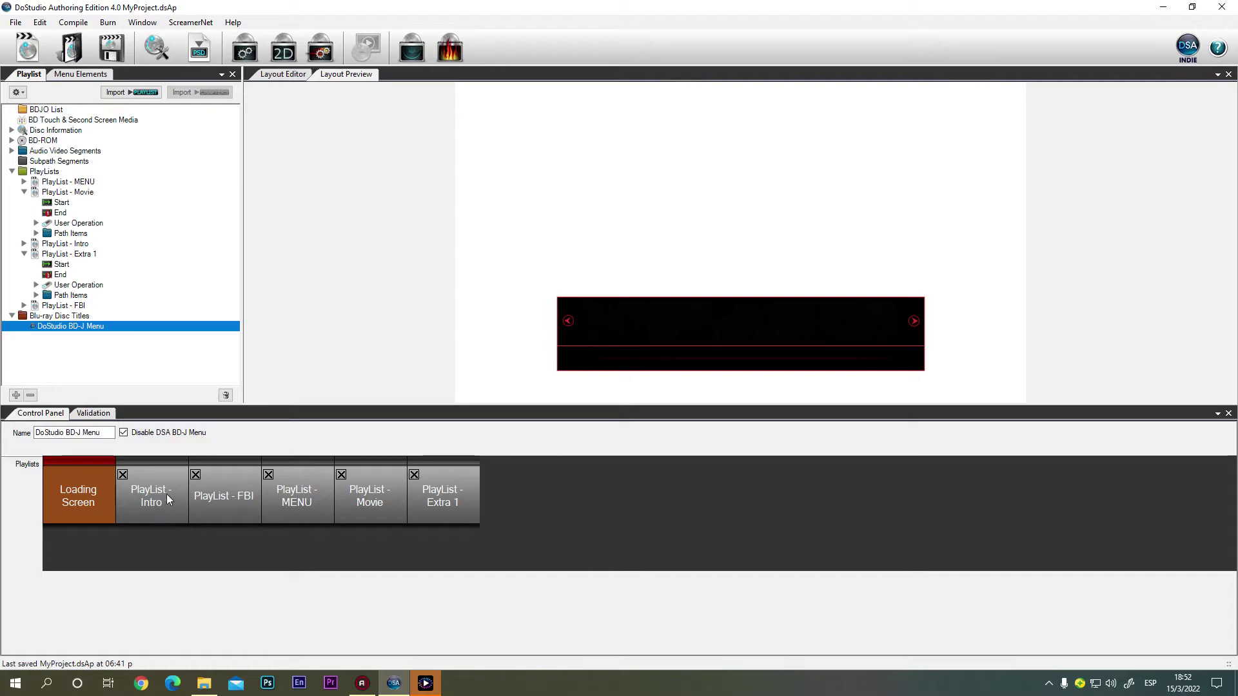
{"action": "left_click", "coordinate": [149, 494]}
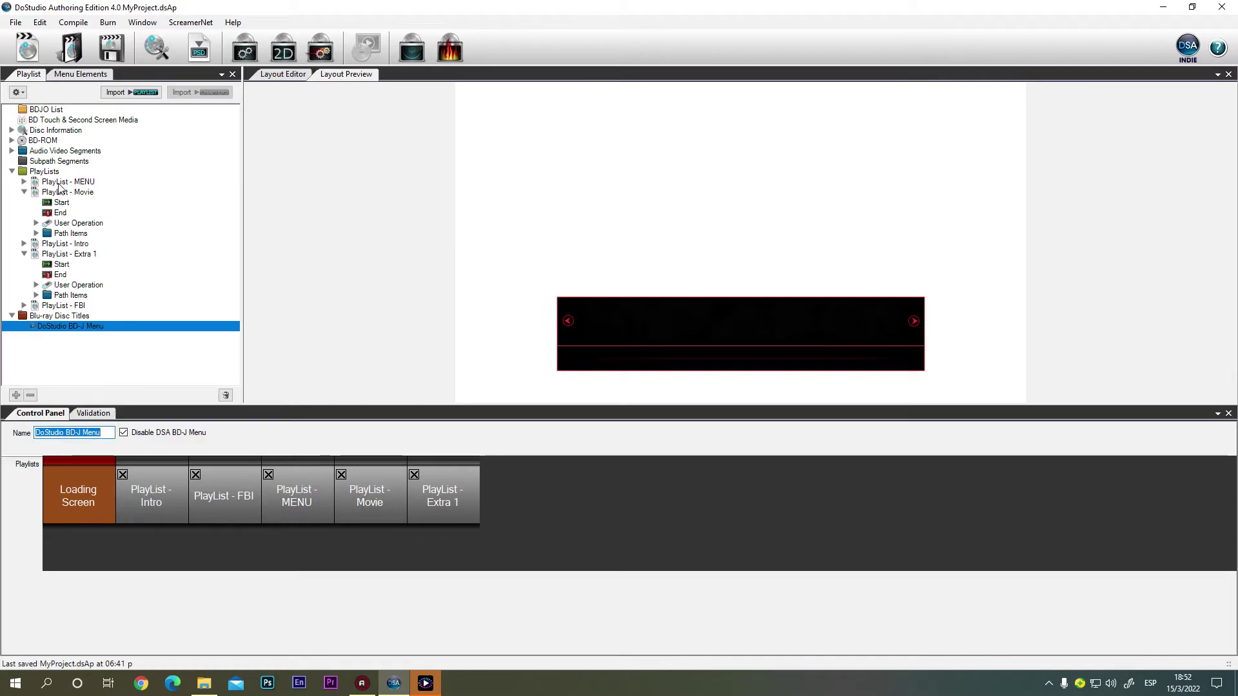
- Compare the On End Play settings of the Movie, MENU and Extra 1 playlists, and recheck the BD-J Menu title's playlist order
{"action": "left_click", "coordinate": [63, 192]}
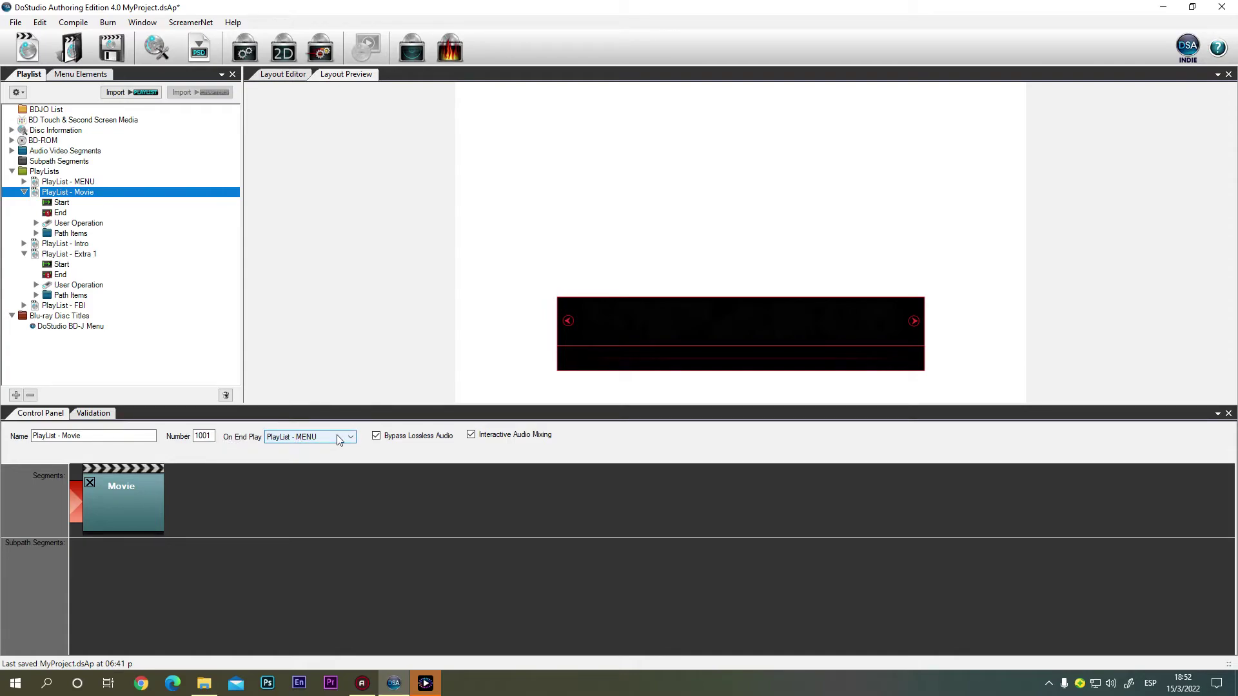
{"action": "left_click", "coordinate": [71, 182]}
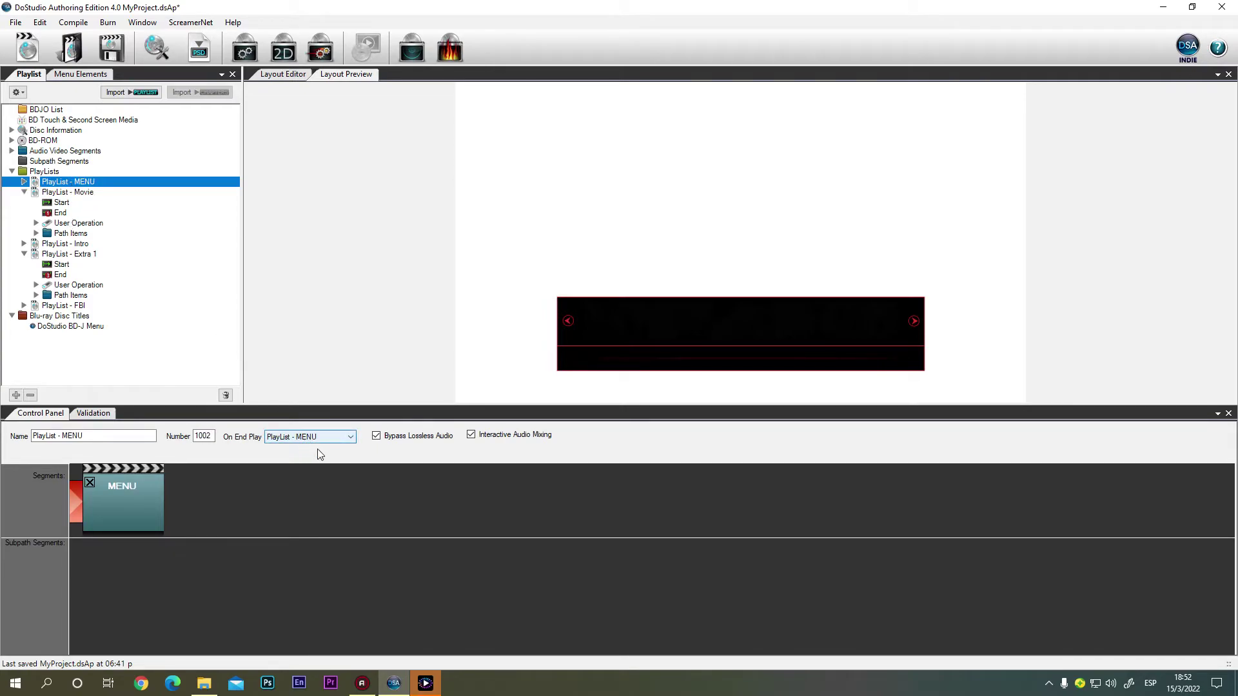
{"action": "left_click", "coordinate": [71, 253]}
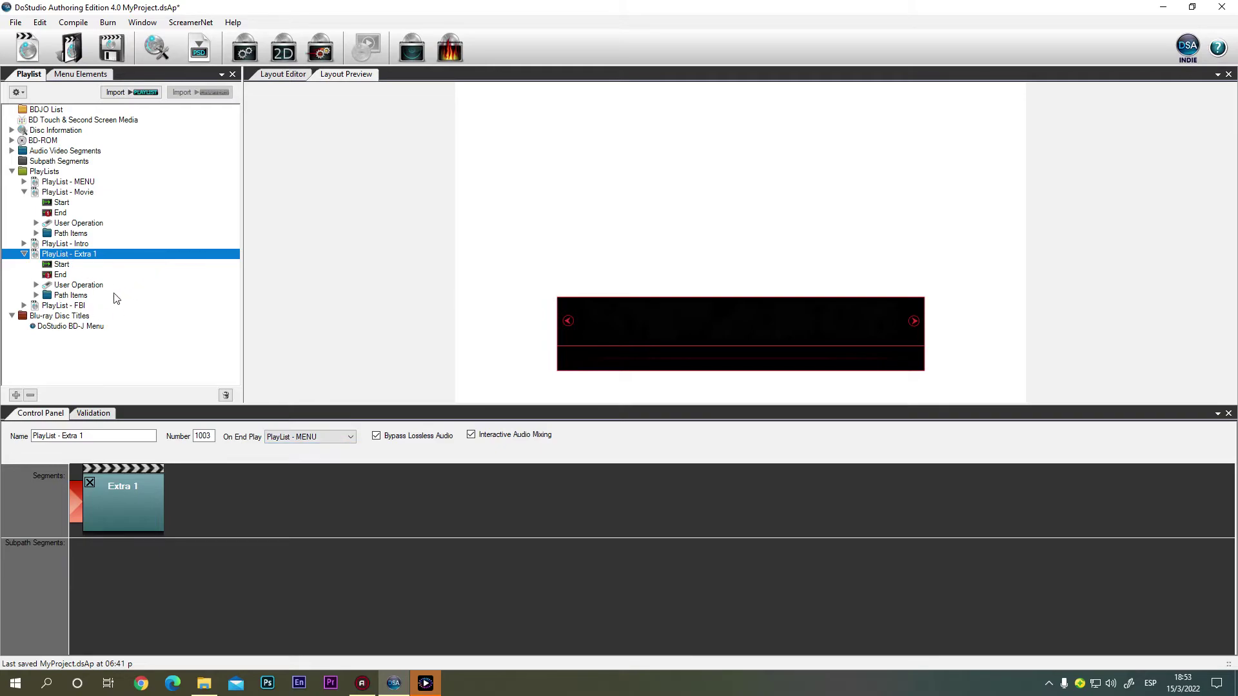
{"action": "left_click", "coordinate": [51, 316]}
{"action": "left_click", "coordinate": [54, 326]}
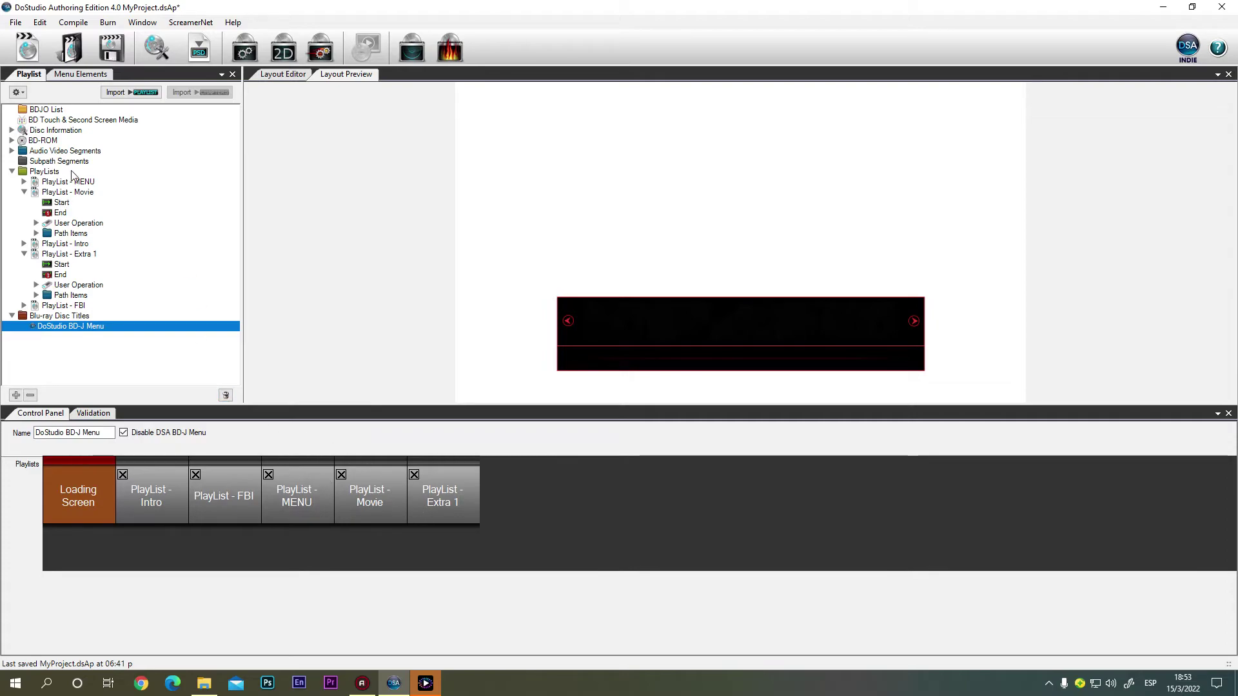
- Hide the mm, Setup, chapter 1 and chapter 2 menu blocks in the preview and expand the bonus block's elements
{"action": "left_click", "coordinate": [89, 74]}
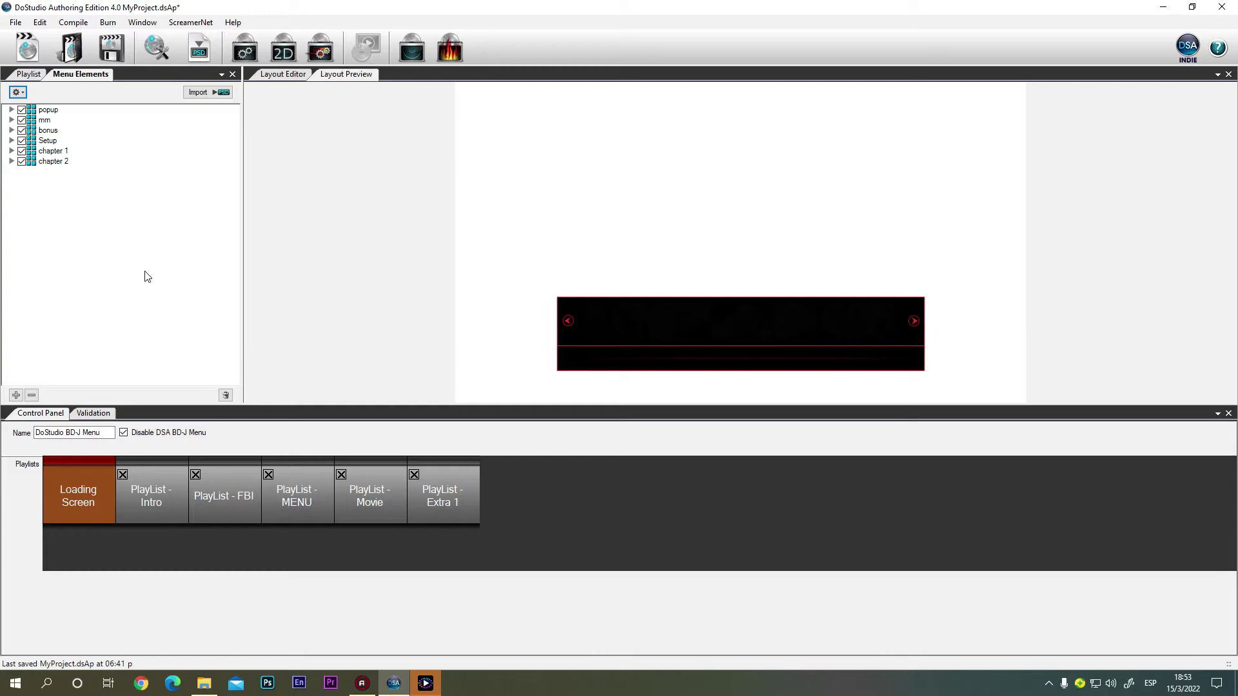
{"action": "left_click", "coordinate": [49, 131]}
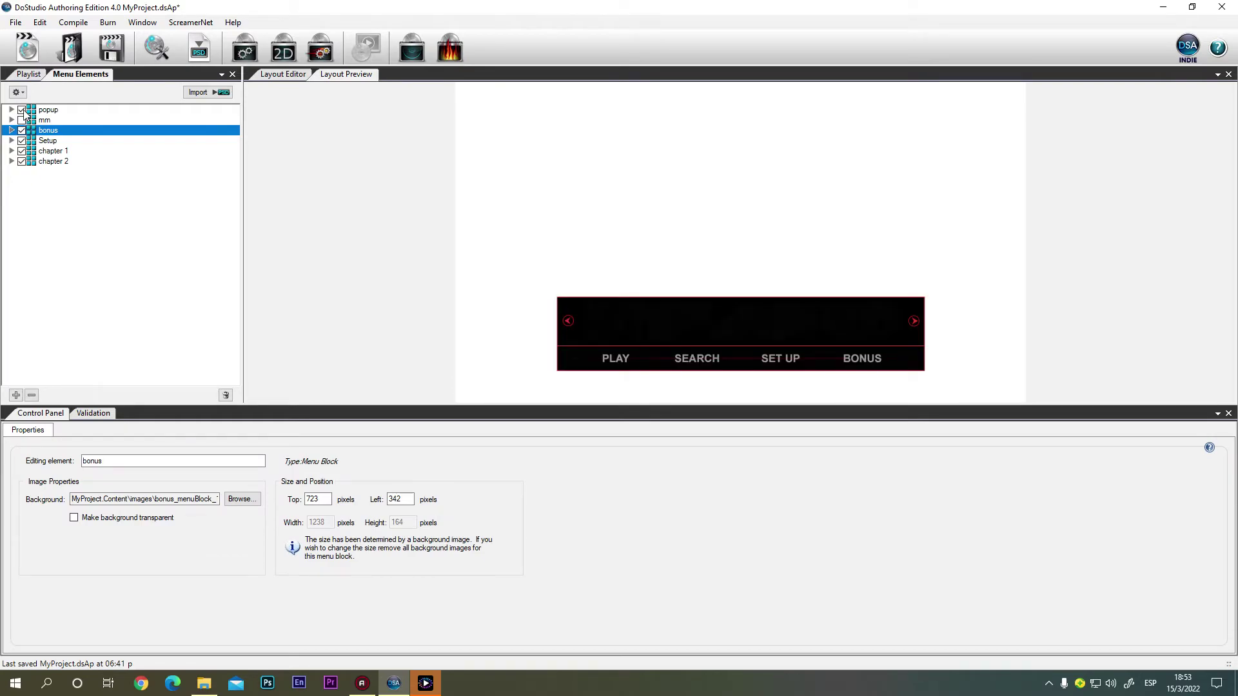
{"action": "left_click", "coordinate": [21, 150]}
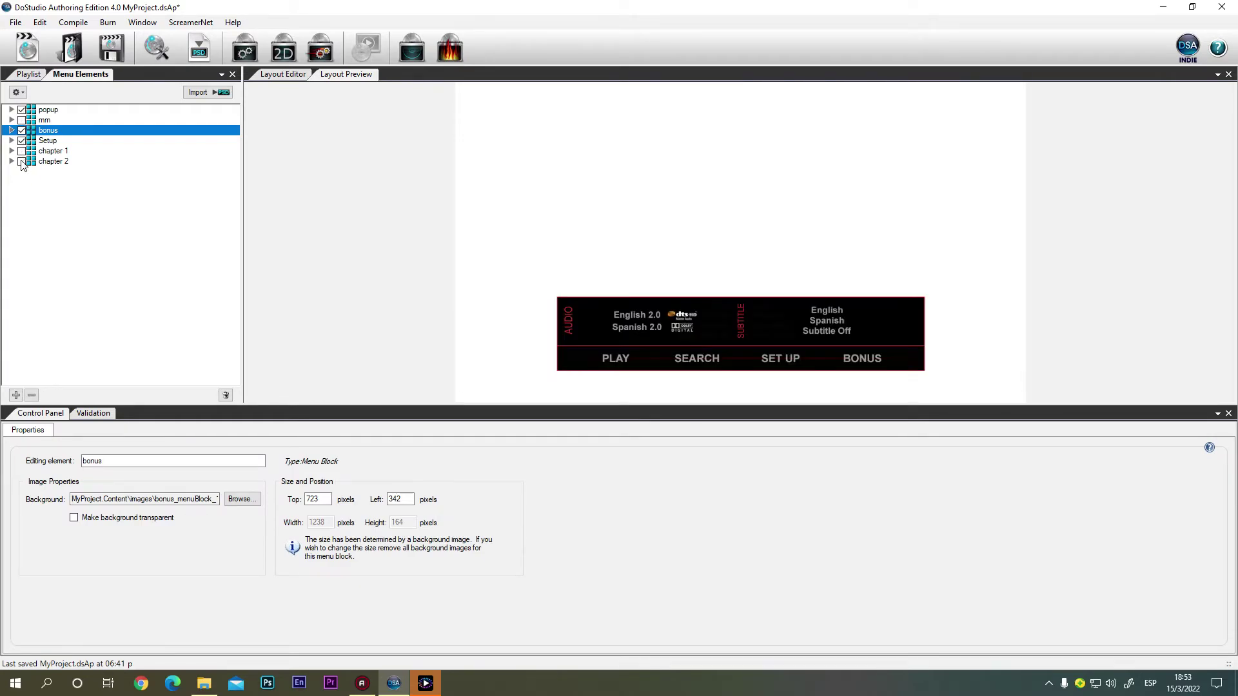
{"action": "left_click", "coordinate": [22, 140]}
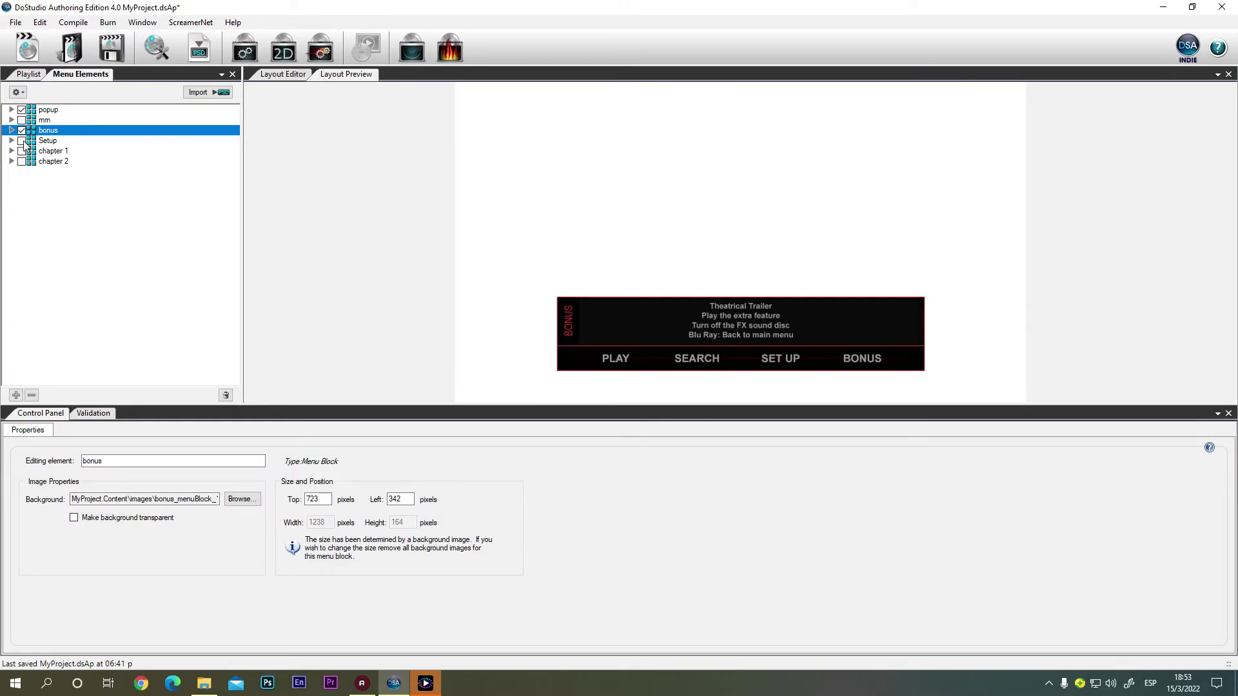
{"action": "left_click", "coordinate": [12, 130]}
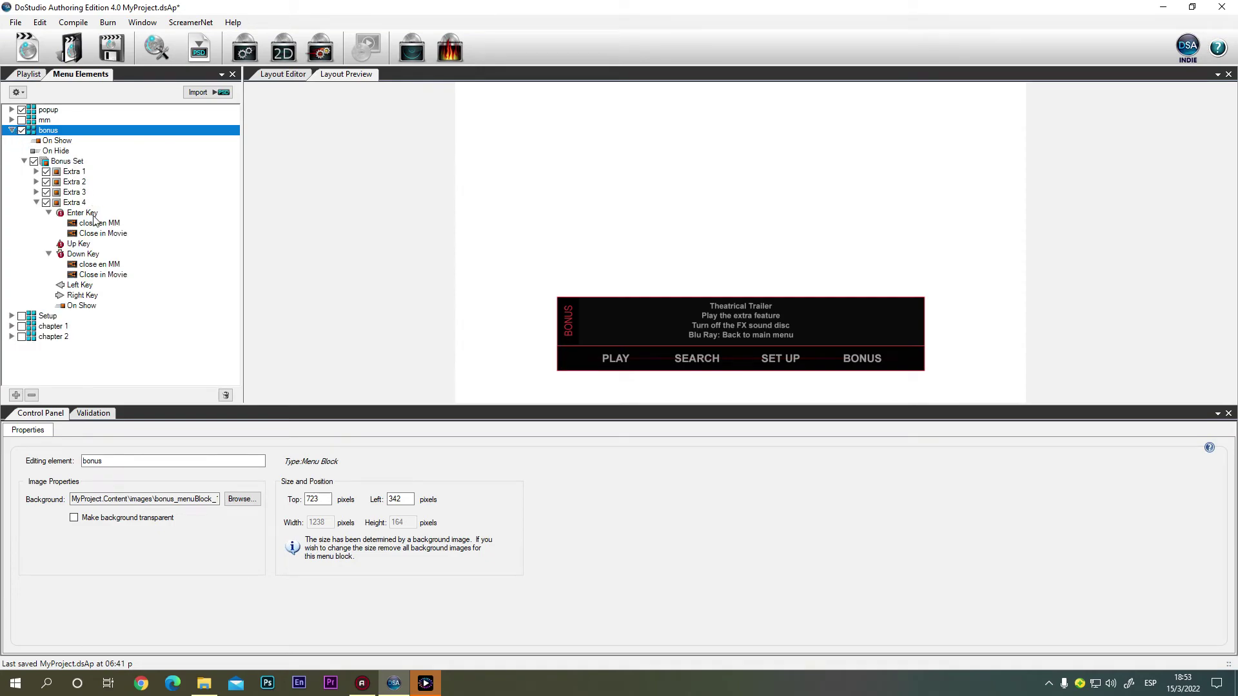
- Inspect the Extra 4 button's properties, its Enter Key event, and the actions of the close en MM and Close in Movie conditions
{"action": "left_click", "coordinate": [75, 203]}
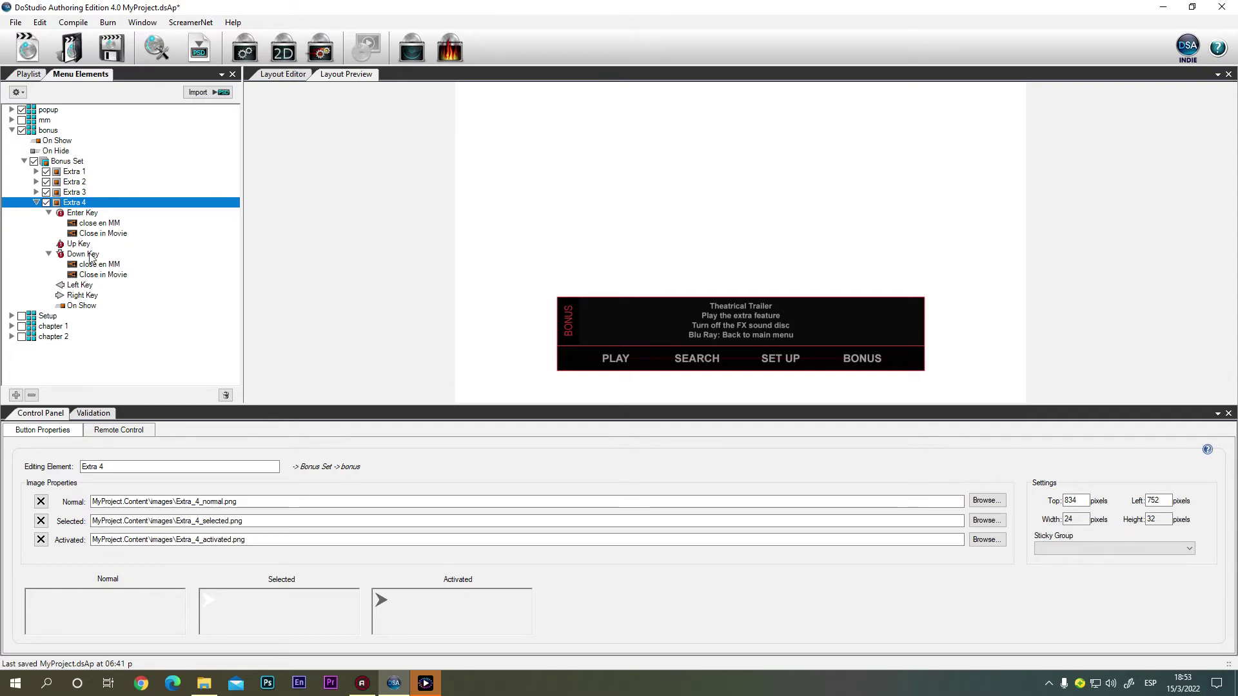
{"action": "left_click", "coordinate": [89, 216]}
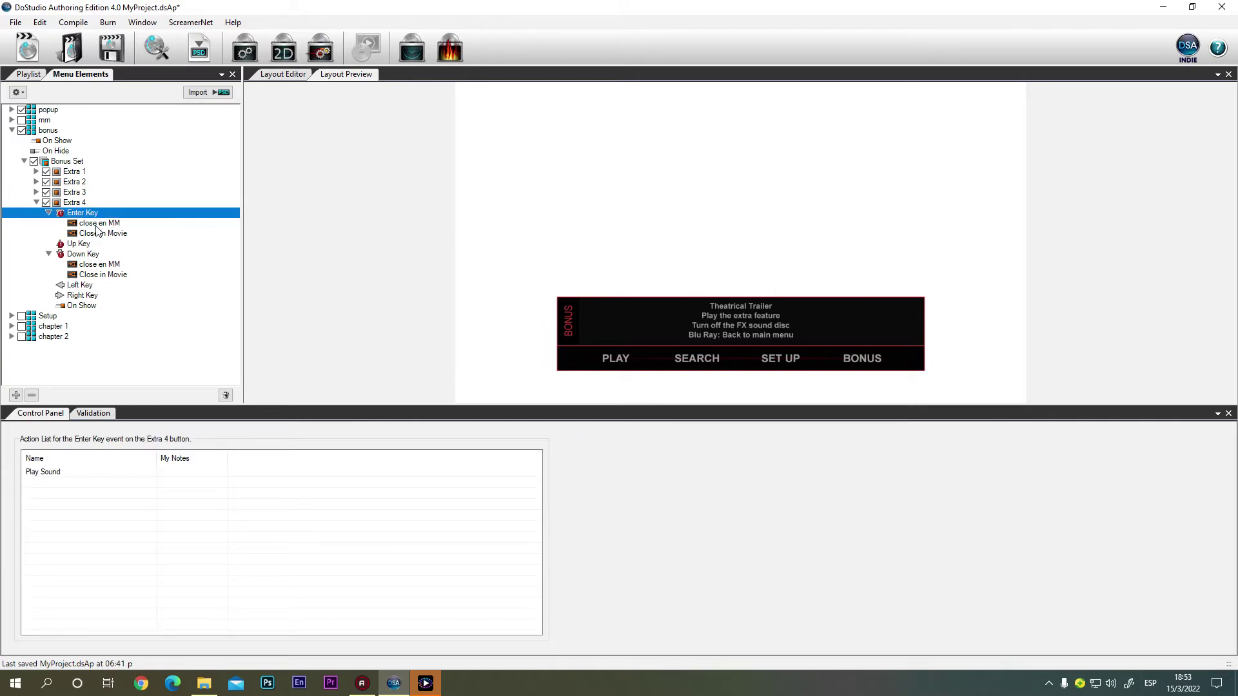
{"action": "left_click", "coordinate": [98, 224]}
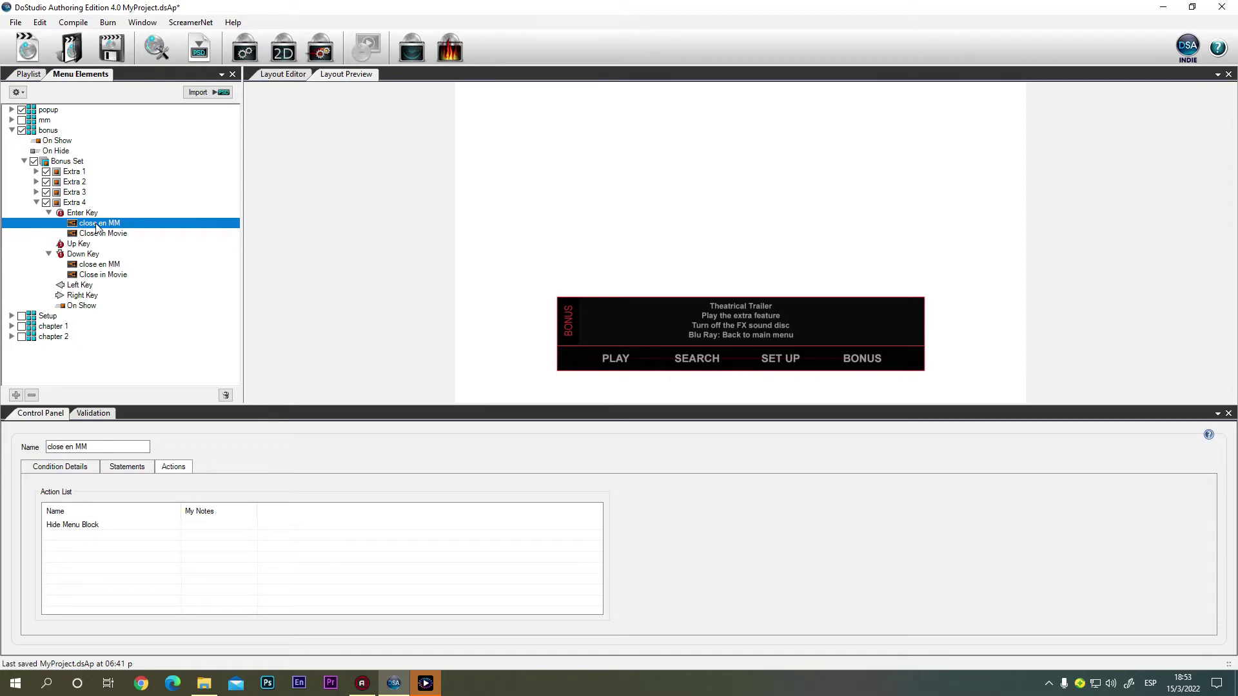
{"action": "left_click", "coordinate": [111, 235]}
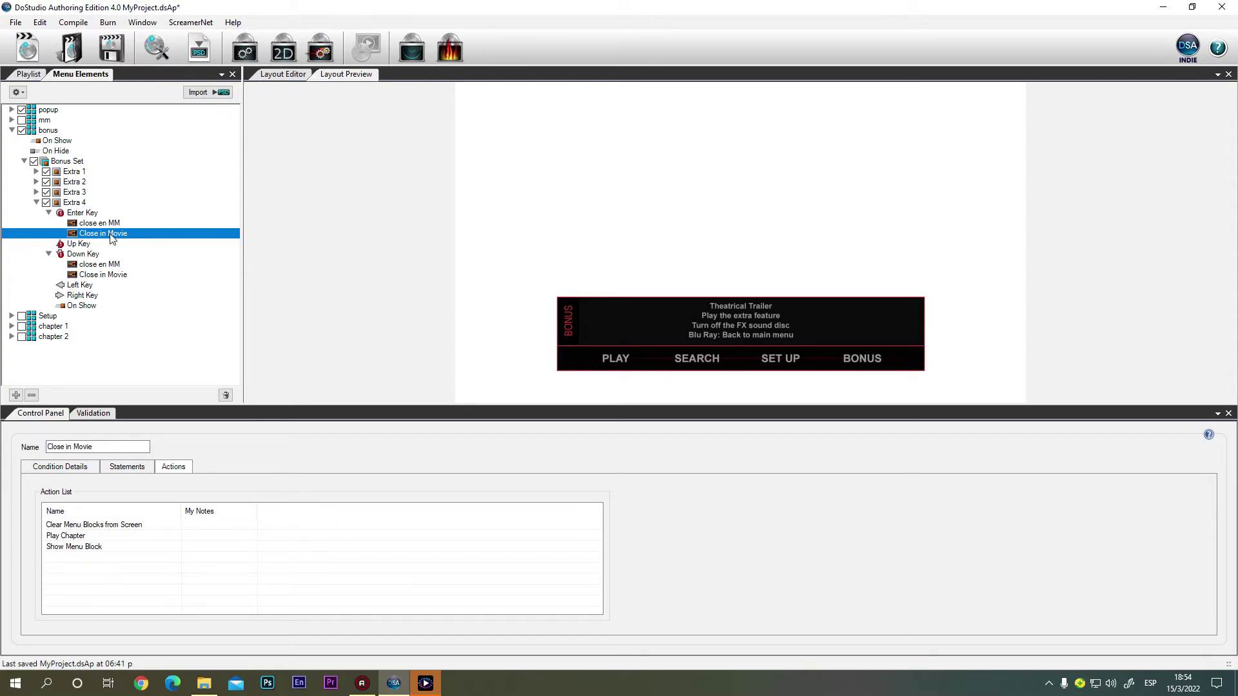
- Review the Clear Menu Blocks from Screen, Play Chapter and Show Menu Block actions in the Close in Movie condition
{"action": "left_click", "coordinate": [78, 537]}
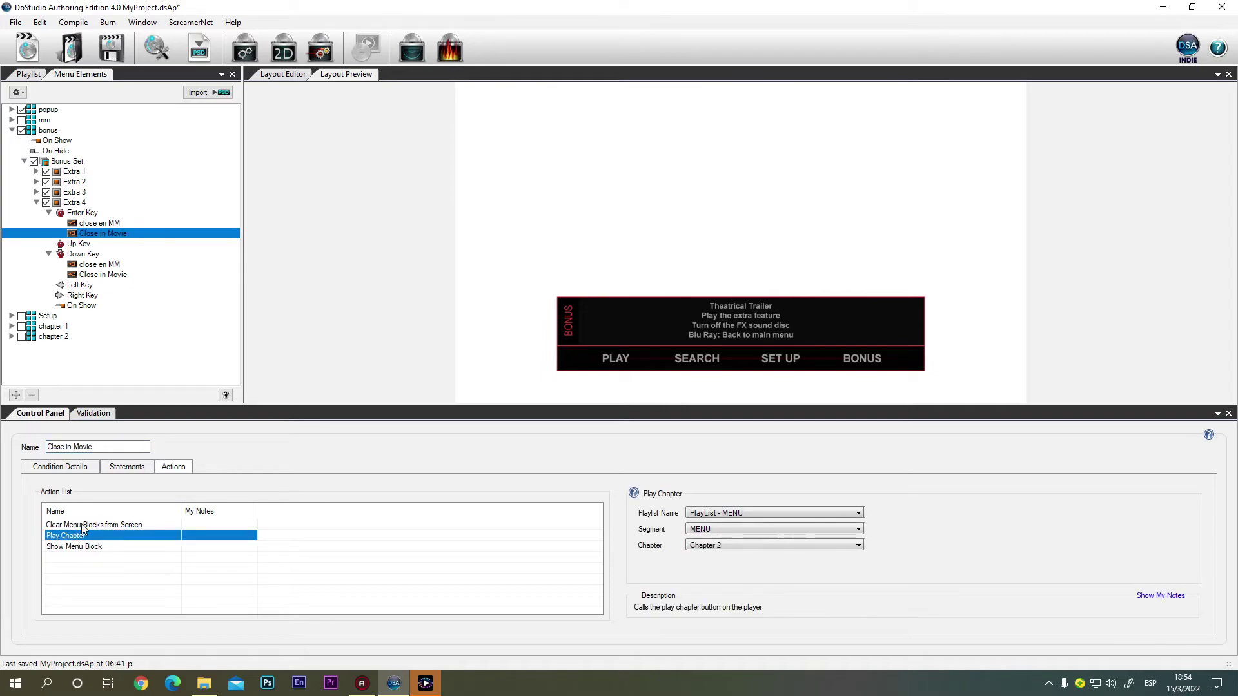
{"action": "left_click", "coordinate": [82, 526]}
{"action": "left_click", "coordinate": [79, 536]}
{"action": "left_click", "coordinate": [80, 548]}
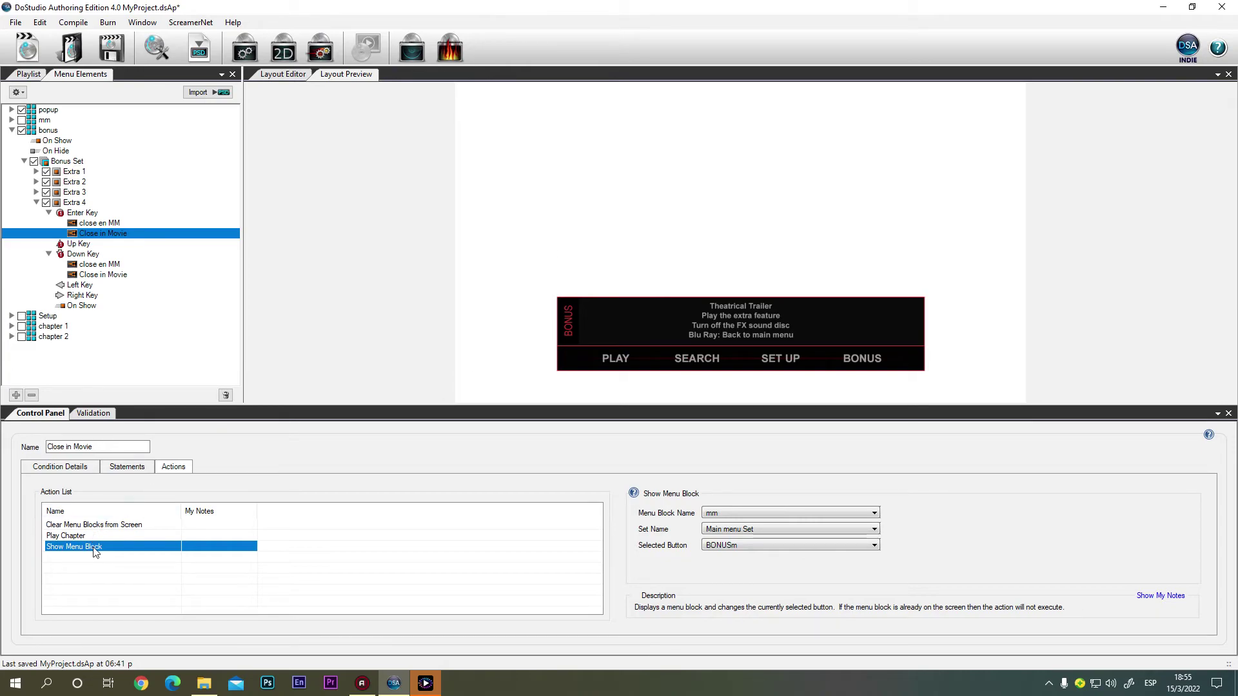
{"action": "left_click", "coordinate": [67, 537]}
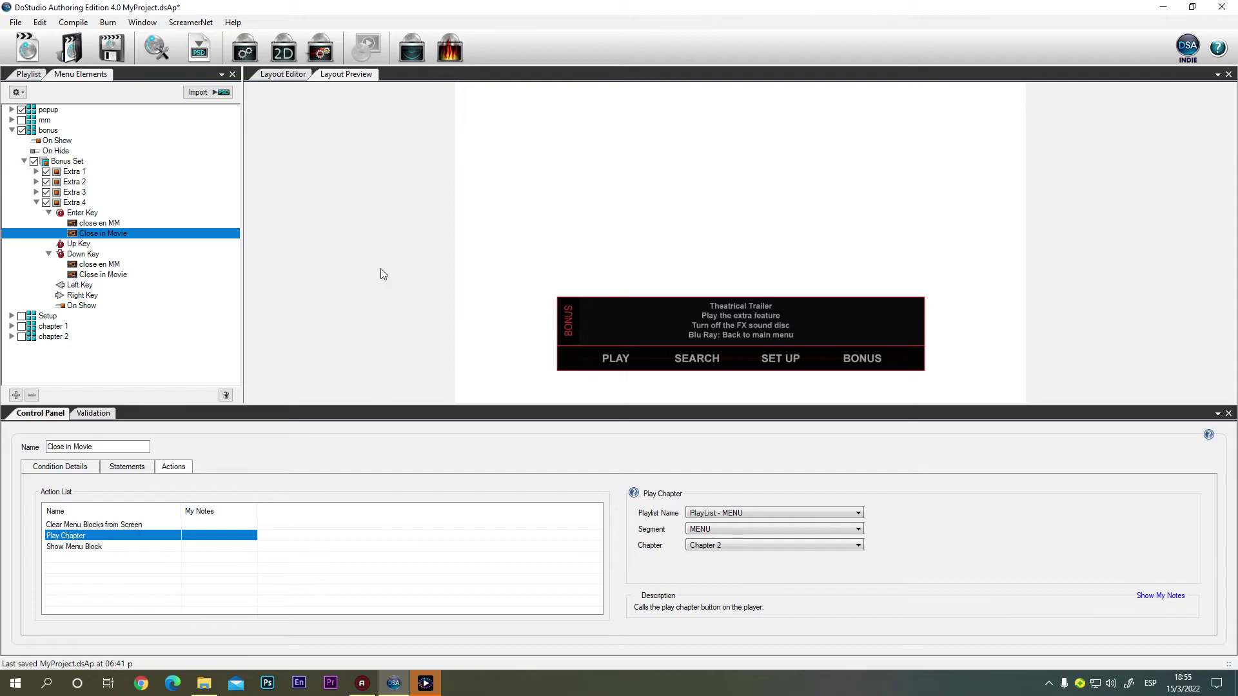
- Turn the mm, Setup, chapter 1 and chapter 2 menu blocks' visibility back on and collapse the bonus block
{"action": "left_click", "coordinate": [36, 202]}
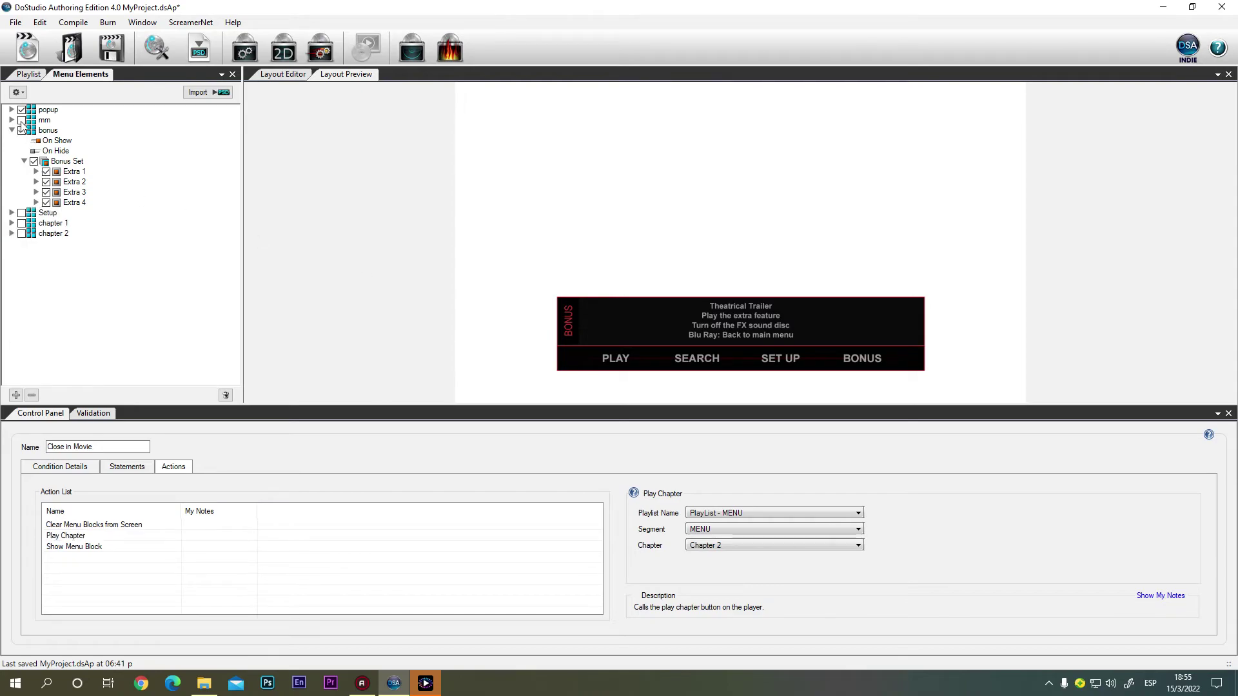
{"action": "left_click", "coordinate": [21, 120]}
{"action": "left_click", "coordinate": [21, 213]}
{"action": "left_click", "coordinate": [22, 223]}
{"action": "left_click", "coordinate": [21, 234]}
{"action": "left_click", "coordinate": [11, 130]}
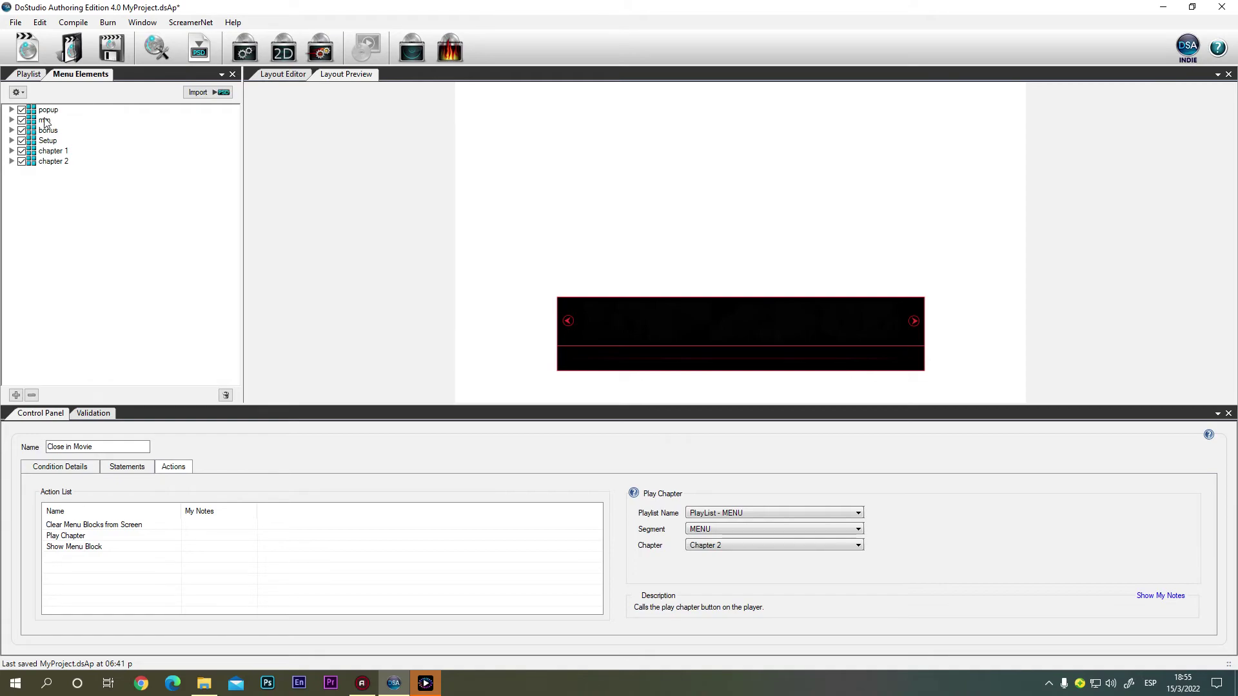
- Inspect the Play Sound and Animate This Menu Block From The Bottom actions on the mm block's On Show event, and collapse the block
{"action": "left_click", "coordinate": [45, 123]}
{"action": "left_click", "coordinate": [12, 120]}
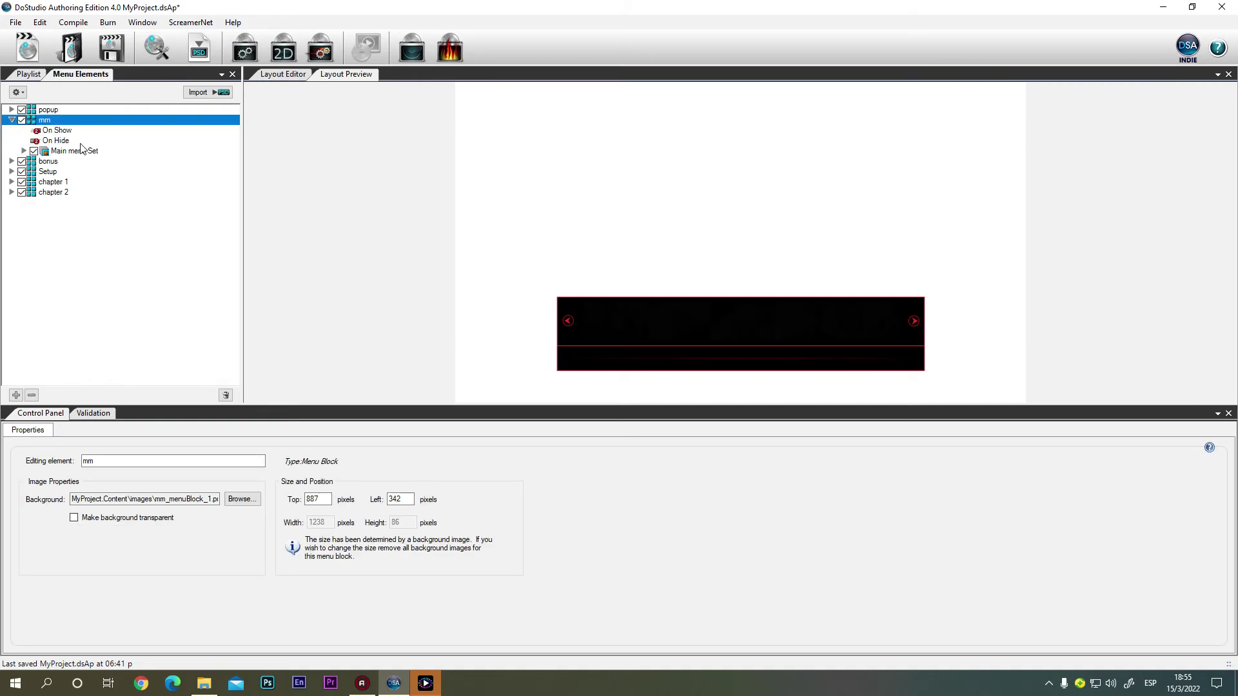
{"action": "left_click", "coordinate": [60, 131]}
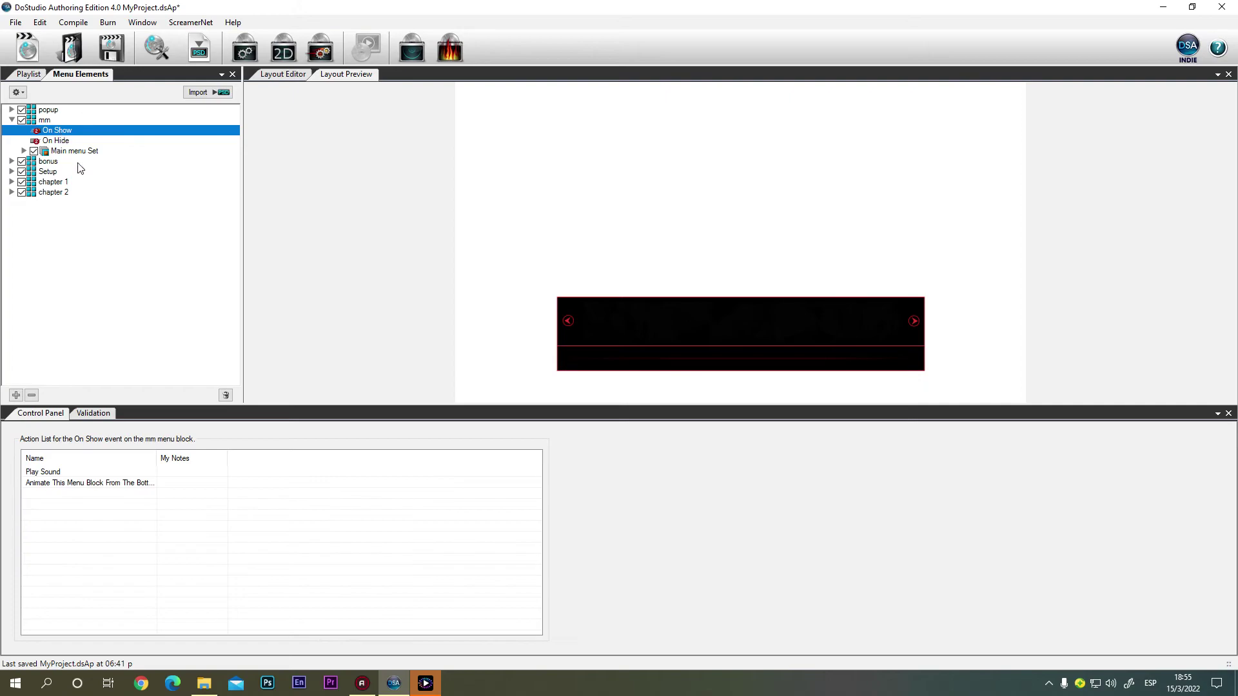
{"action": "left_click", "coordinate": [53, 473]}
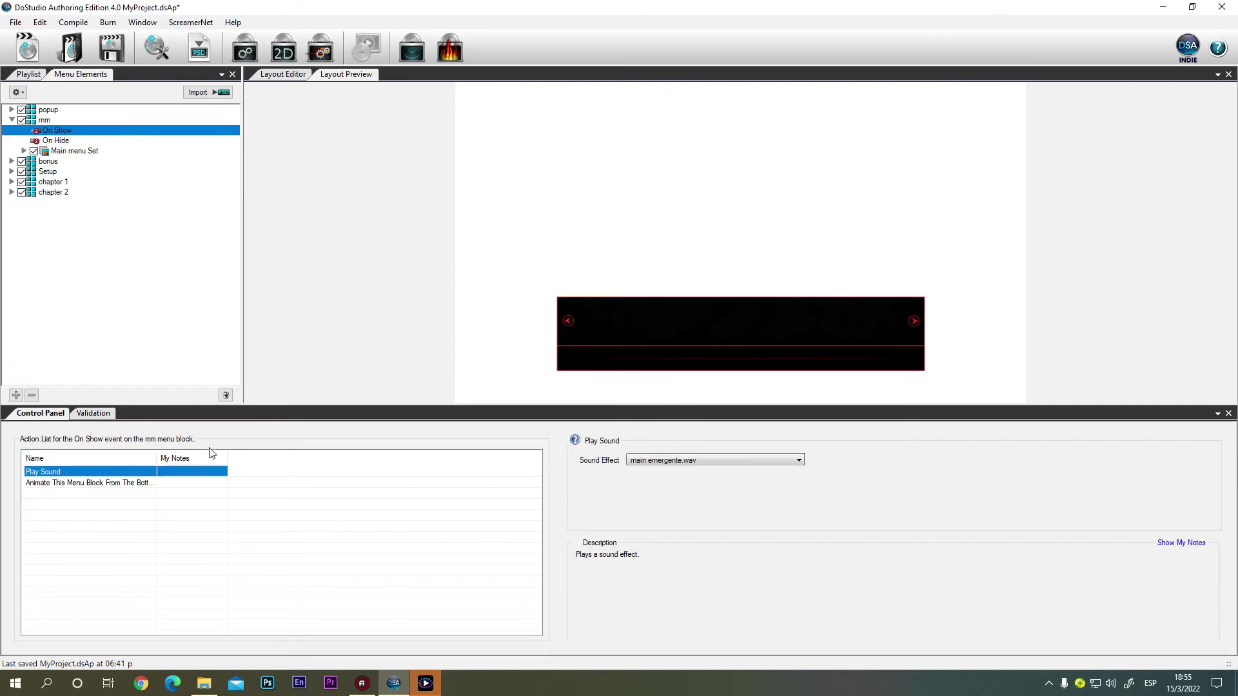
{"action": "left_click", "coordinate": [139, 485]}
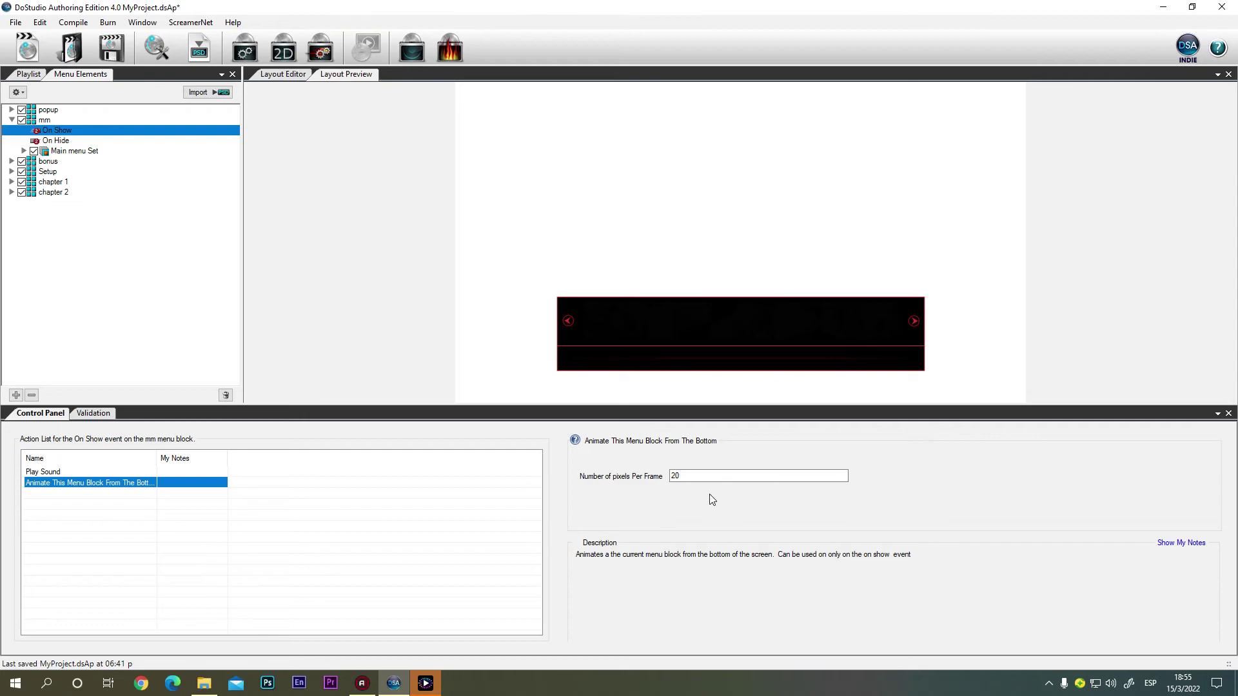
{"action": "left_click", "coordinate": [679, 475]}
{"action": "left_click", "coordinate": [12, 120]}
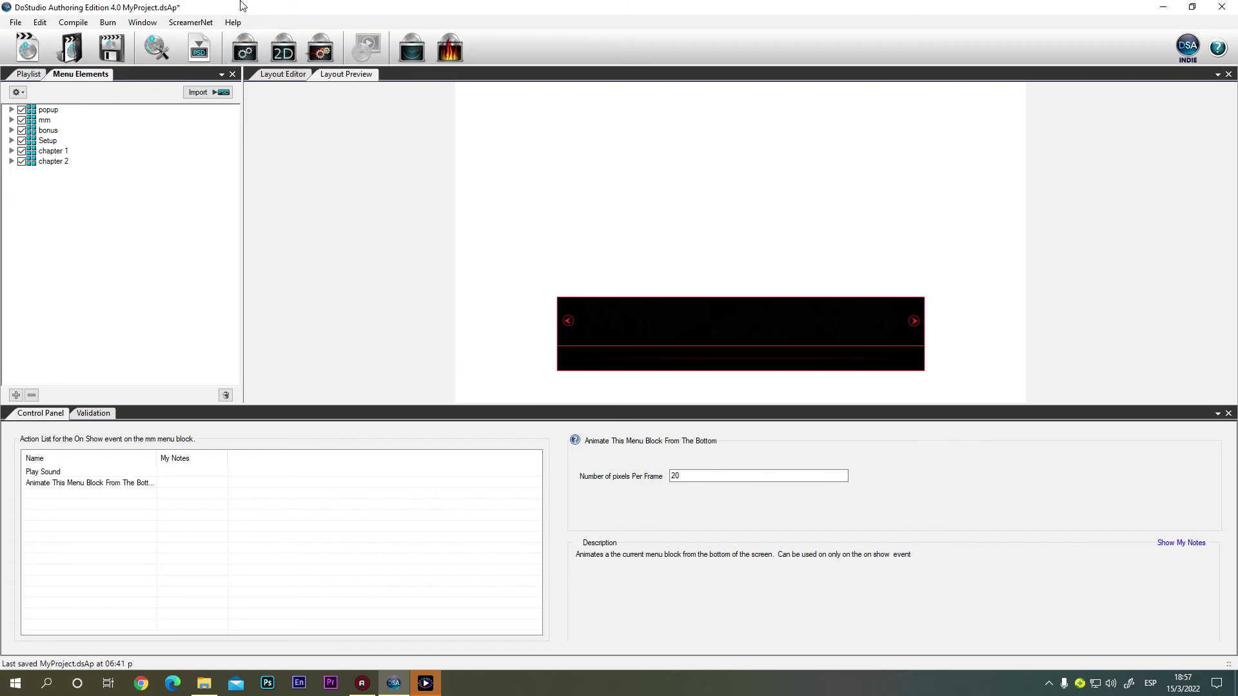